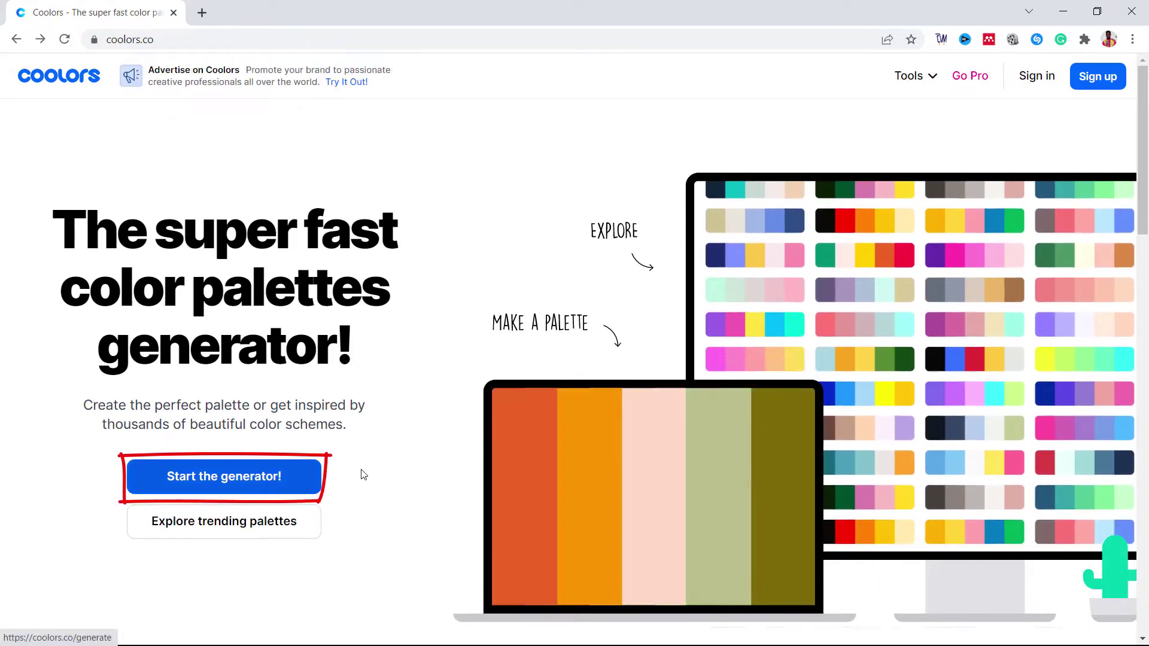
Launch the Coolors palette generator from the home page's 'Start the generator!' button
mouse_move(121, 509)
left_mouse_down()
mouse_move(324, 558)
mouse_move(316, 548)
left_mouse_up()
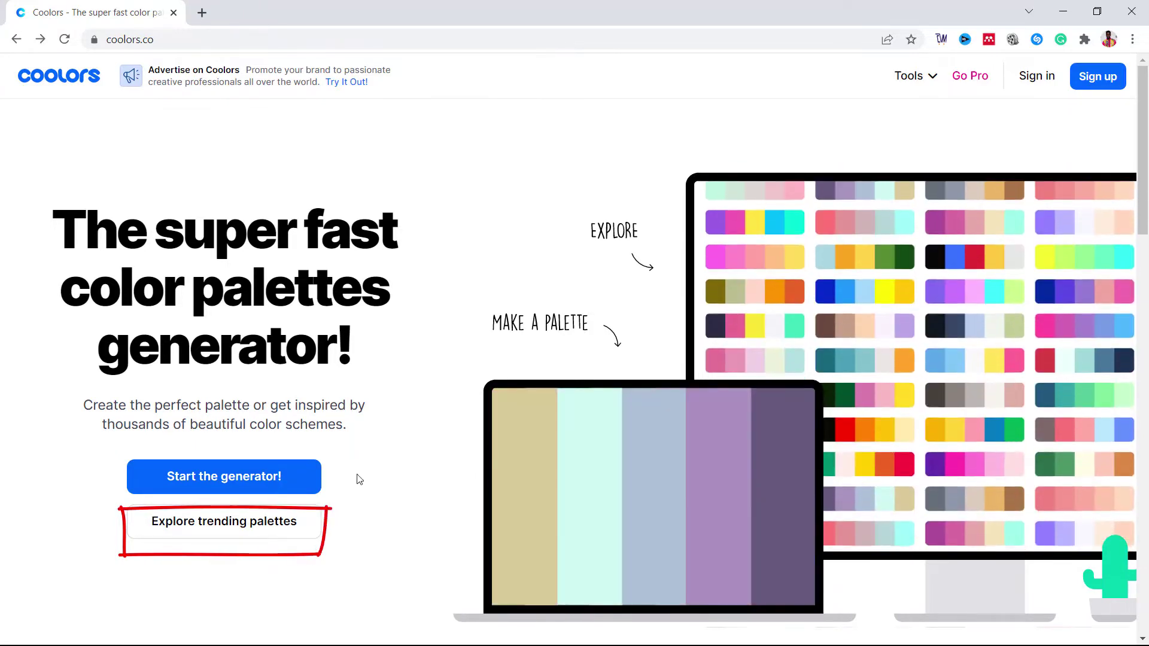
left_click(301, 486)
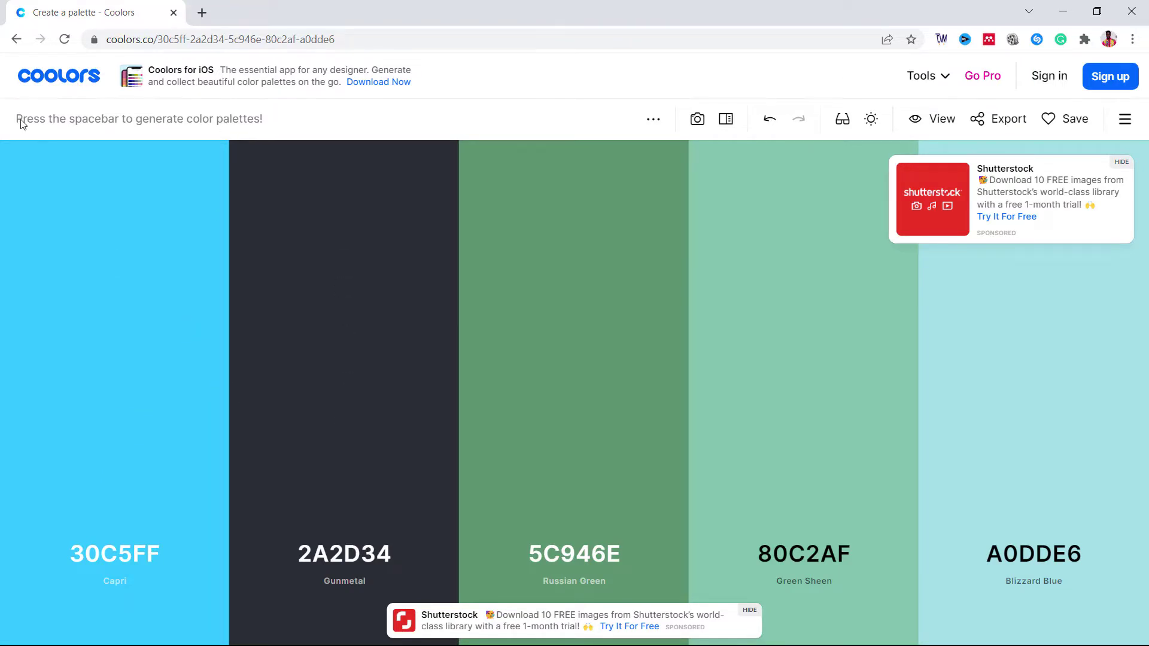
Generate random palettes, locking Dark Liver, Baby Blue and Key Lime along the way
key("space")
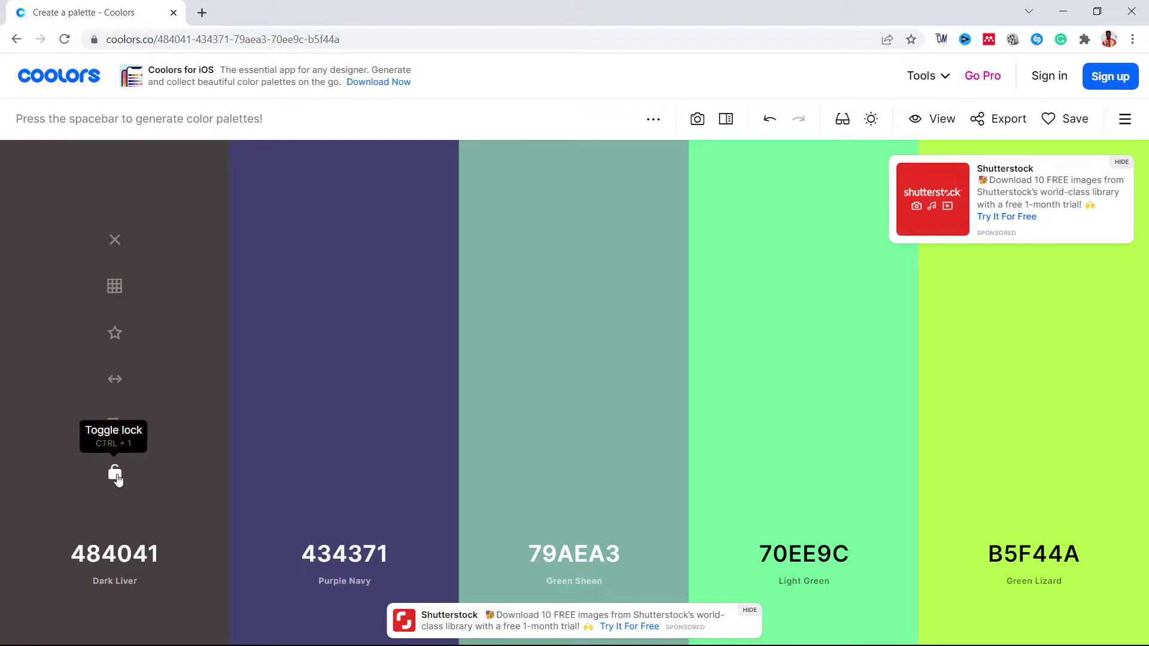
left_click(115, 474)
key("space")
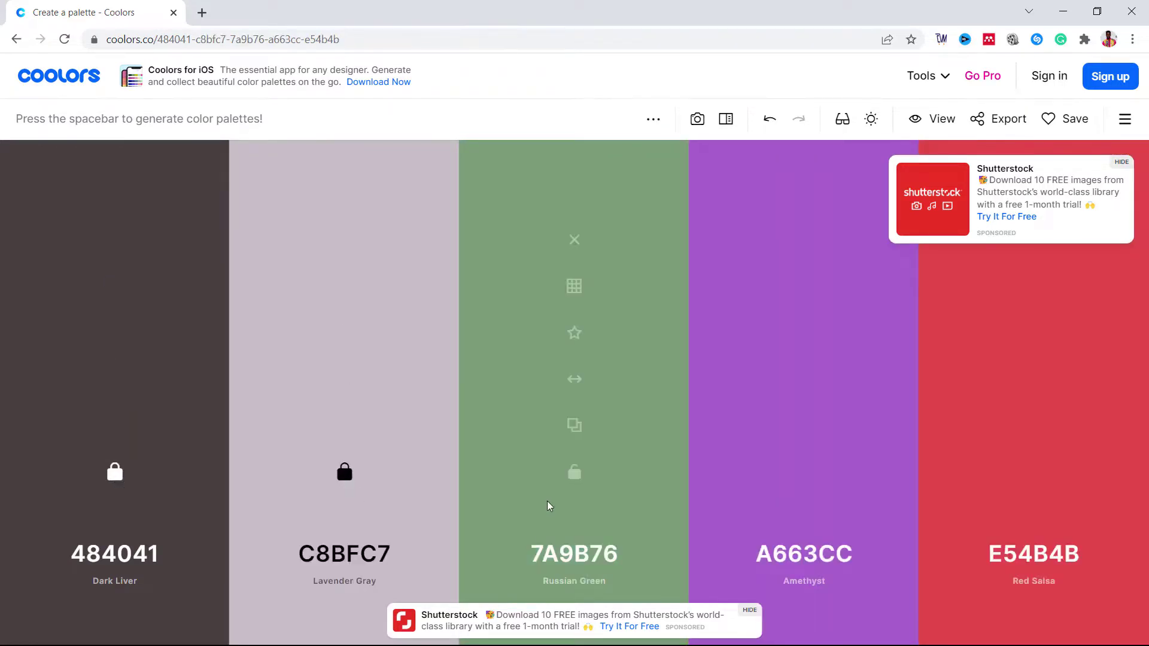
key("space")
key("space")
key("space")
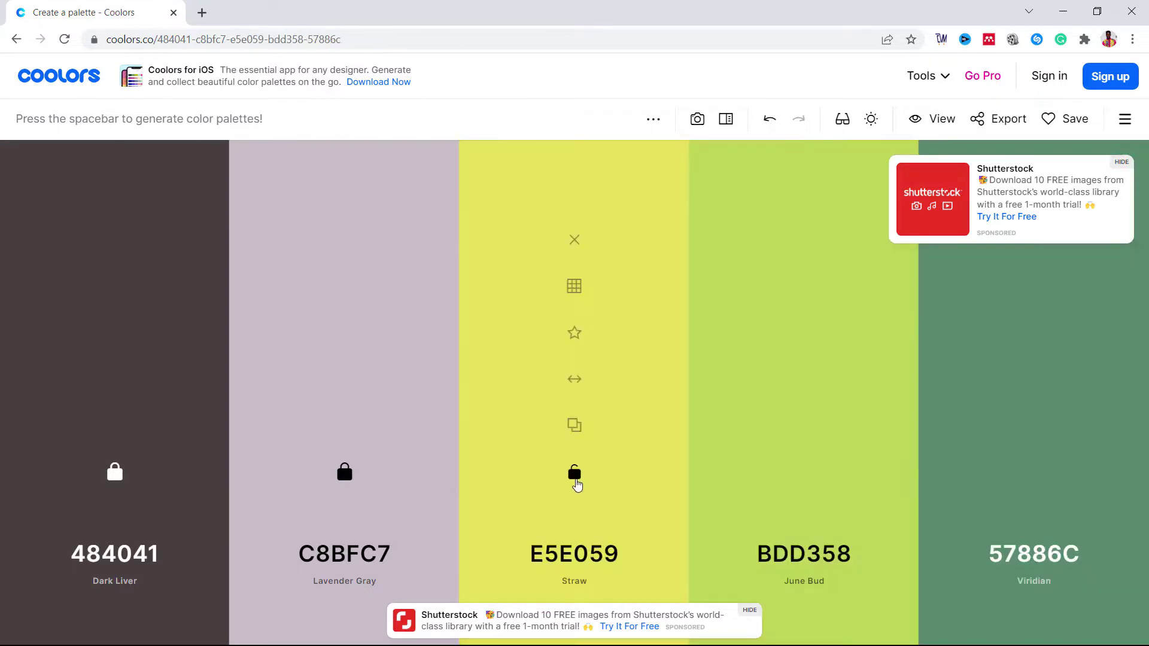
key("space")
key("space")
left_click(575, 473)
left_click(804, 473)
key("space")
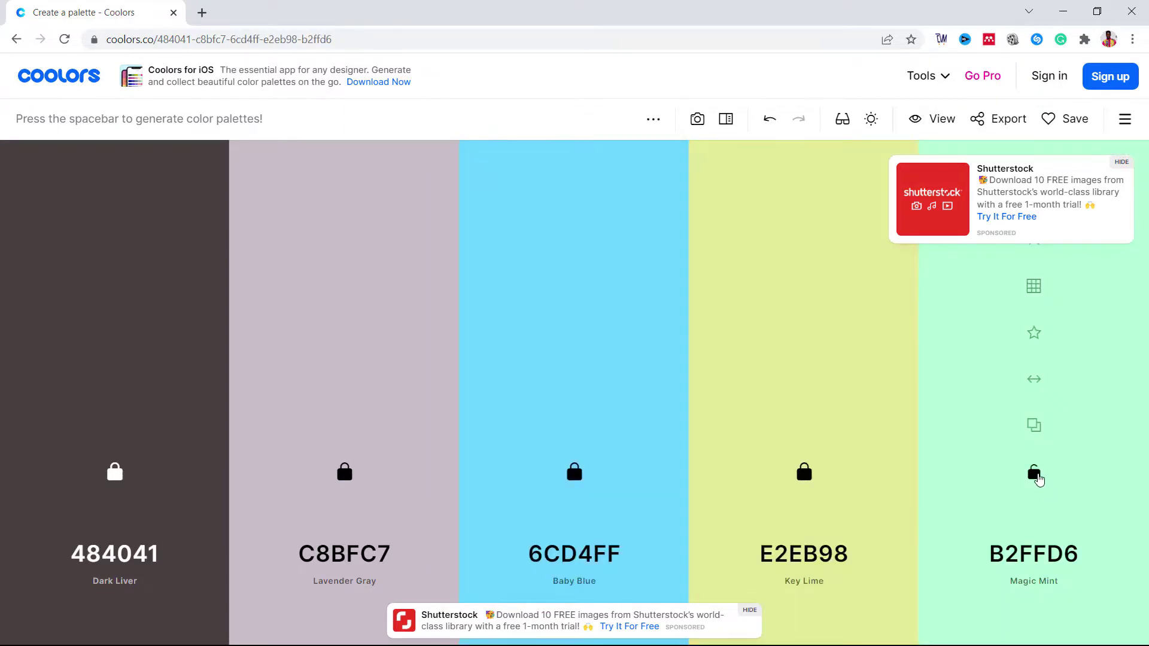
key("space")
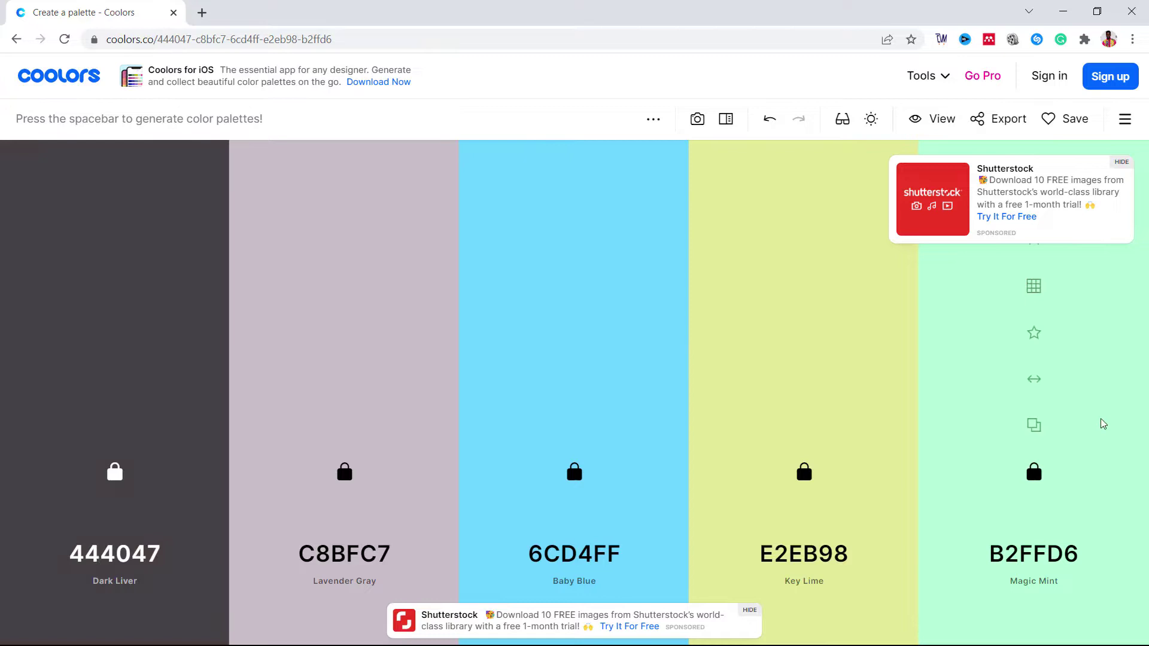
Fine-tune the first colour's hue and shade to 423F49, then edit Lavender Gray's shade
left_click(136, 558)
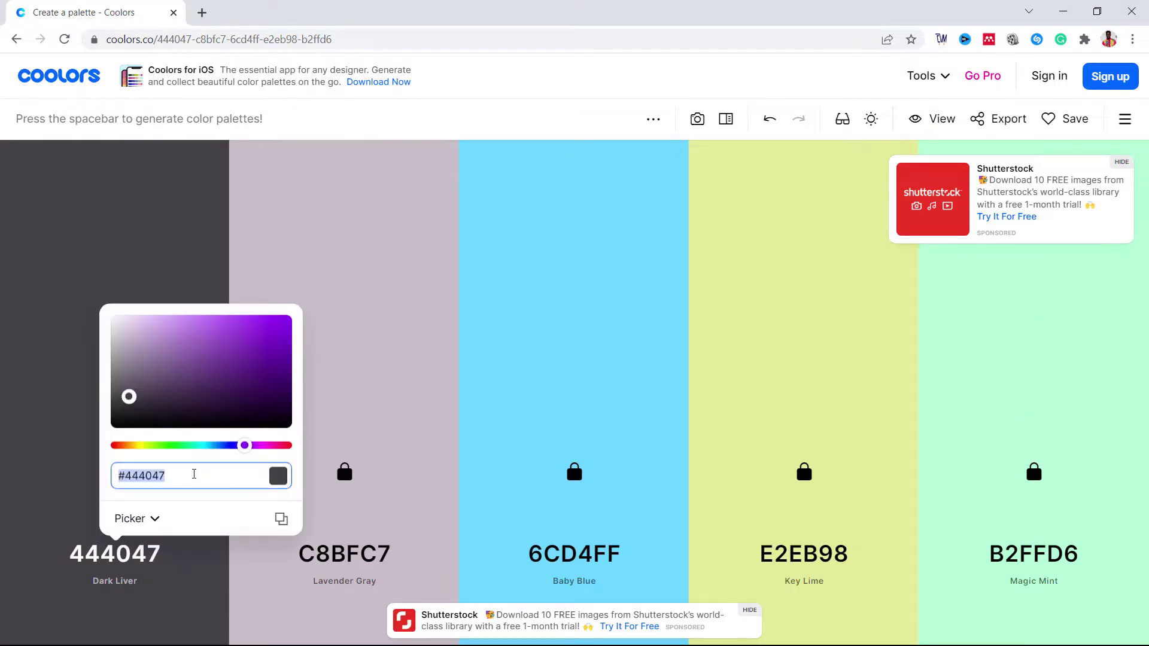
left_click_drag(245, 446, 239, 446)
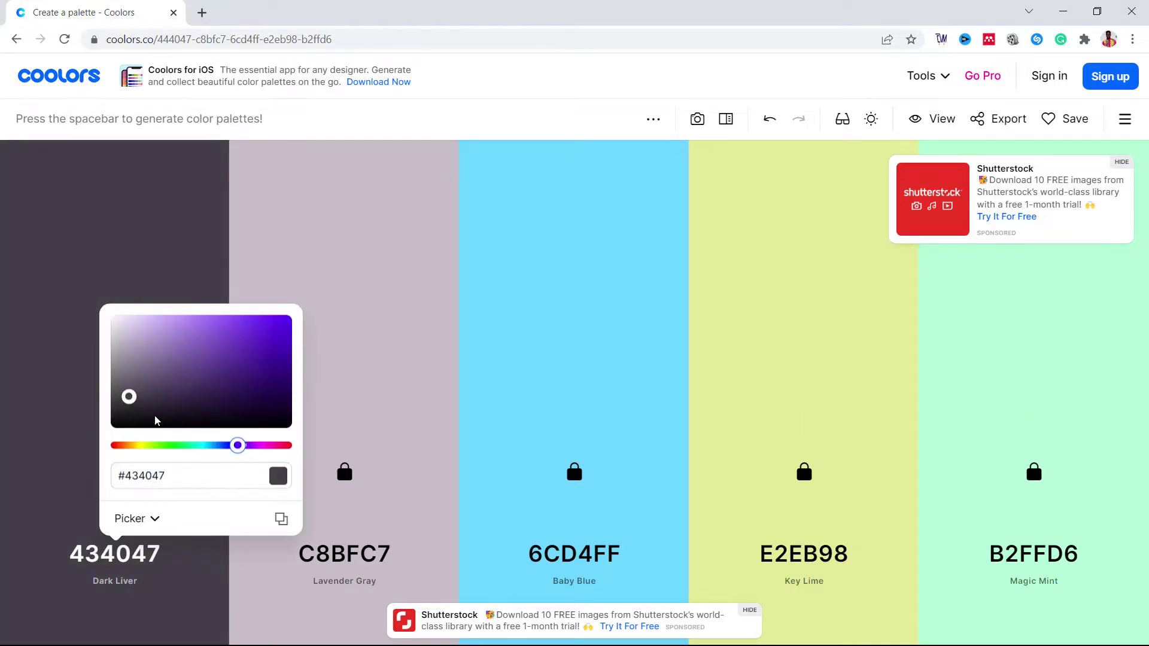
left_click_drag(129, 399, 134, 397)
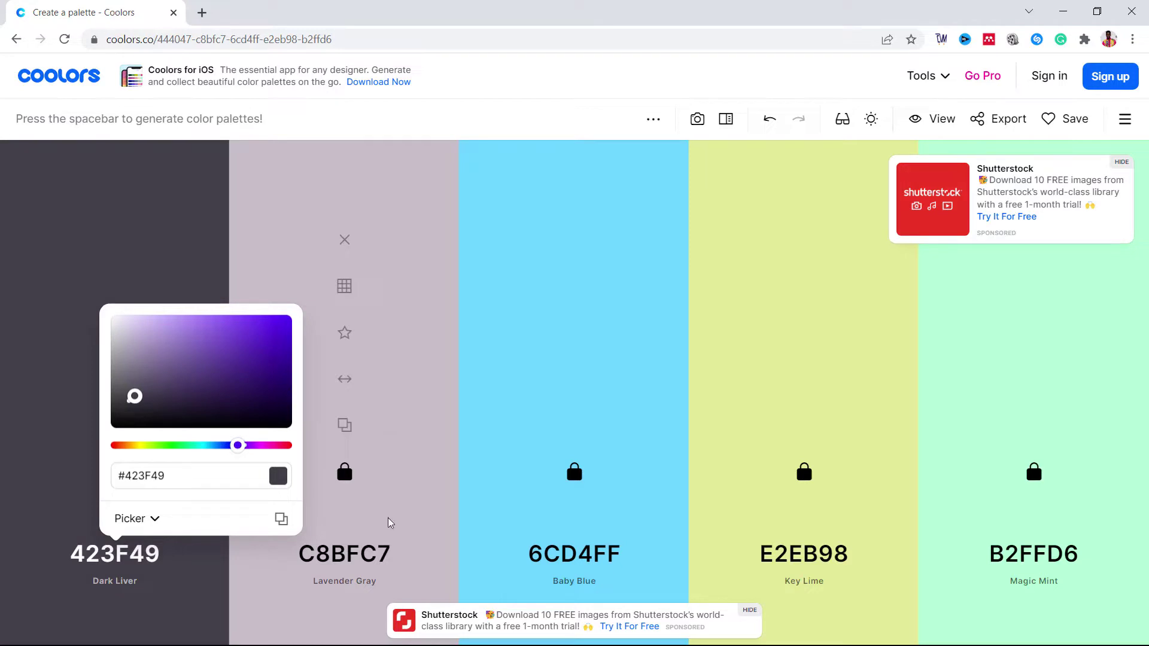
left_click(372, 557)
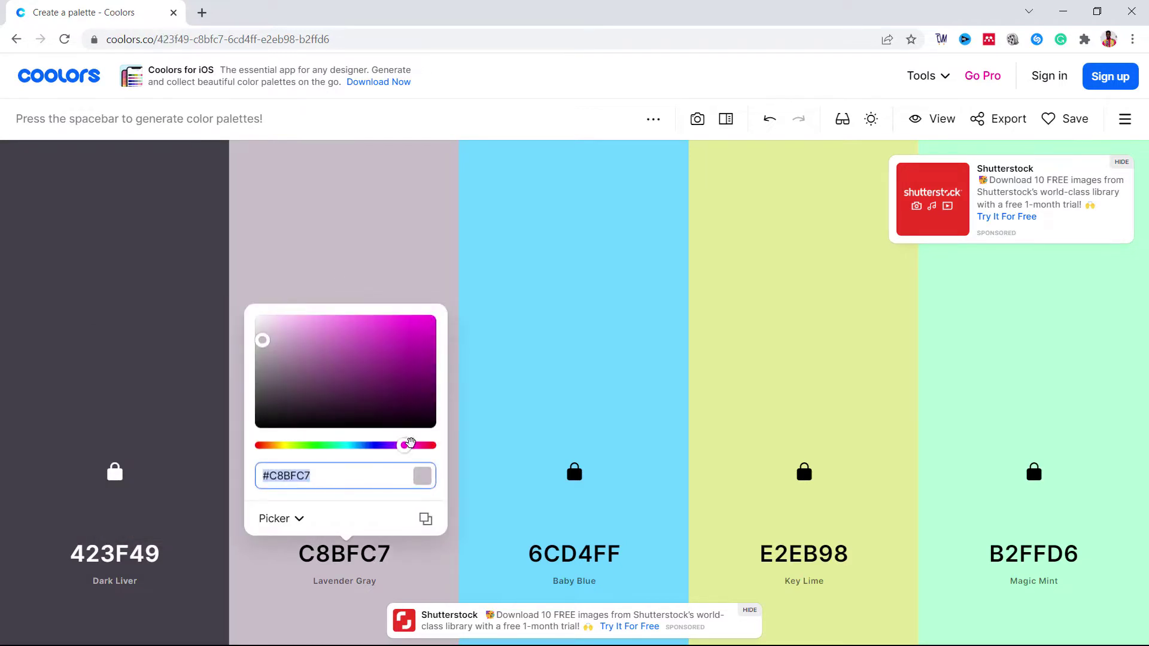
left_click(418, 483)
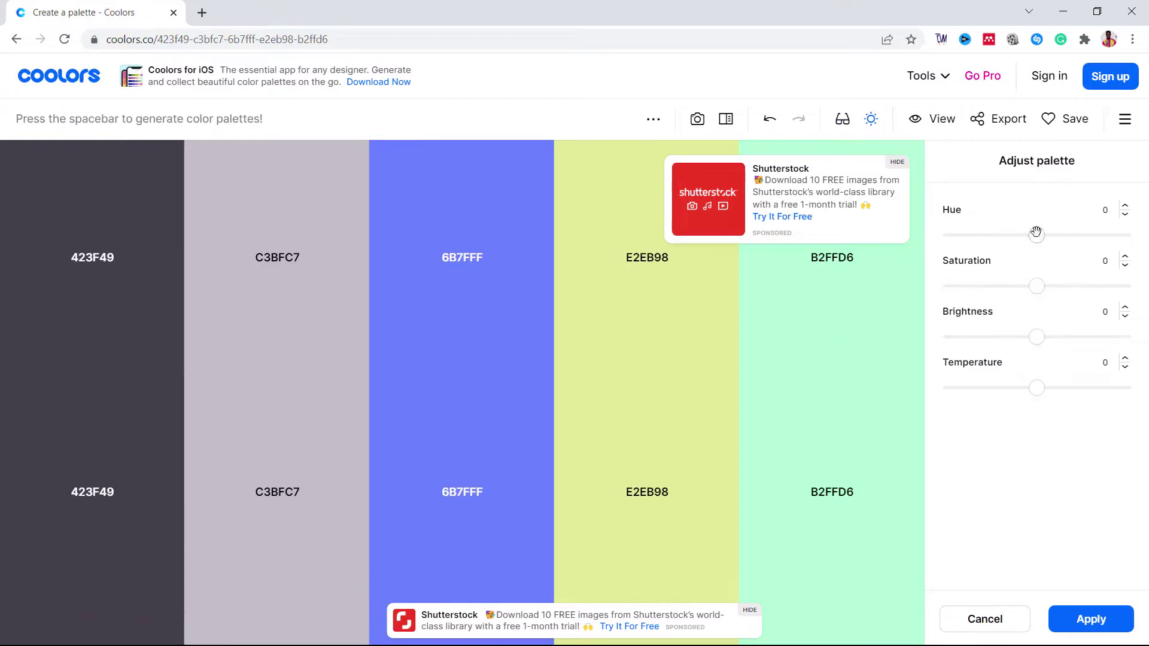
Adjust the palette: hue +16, lower saturation, higher brightness, cooler temperature
left_click_drag(1036, 232, 1043, 235)
left_click_drag(1037, 287, 1021, 286)
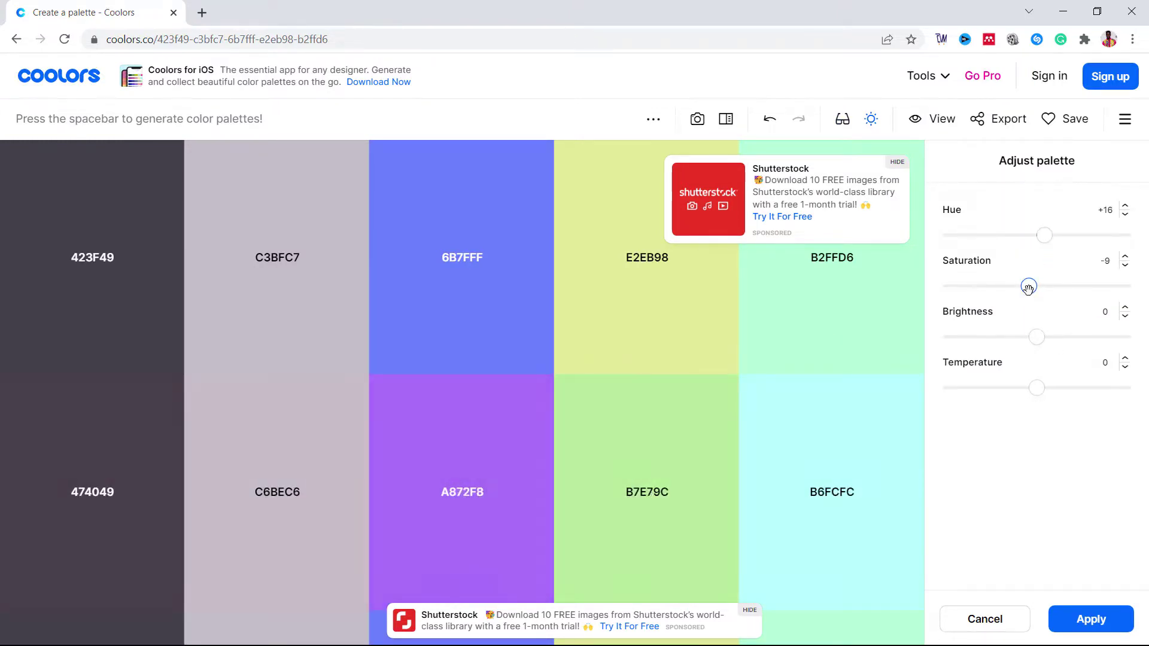
left_click_drag(1042, 340, 1051, 337)
left_click_drag(1037, 388, 1012, 388)
left_click(1094, 618)
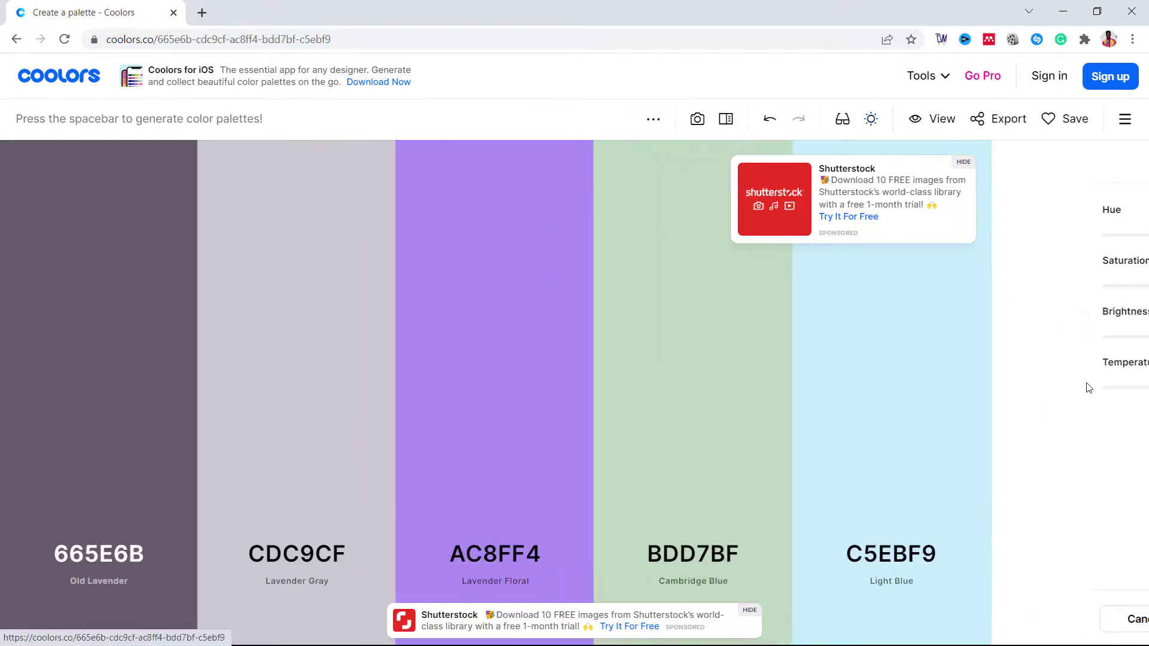
Apply the Achromatopsia colour-blindness simulation, making the palette greyscale 616161 to E1E1E1
left_click(843, 119)
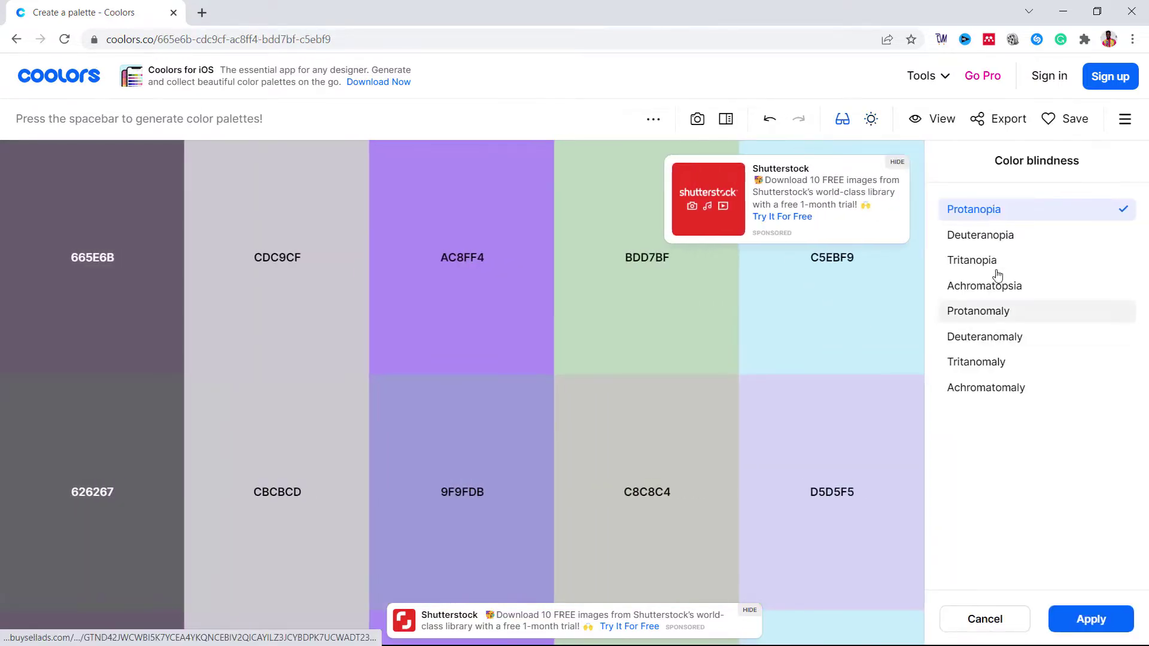
left_click(983, 234)
left_click(987, 260)
left_click(975, 235)
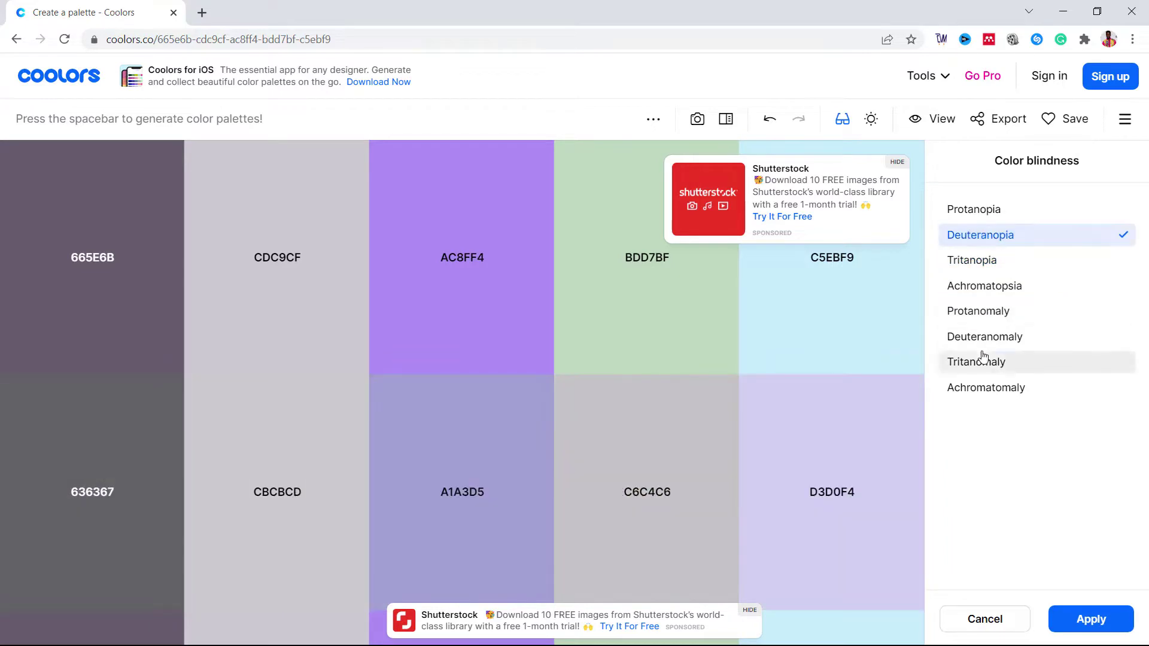
left_click(982, 362)
left_click(984, 336)
left_click(975, 314)
left_click(975, 288)
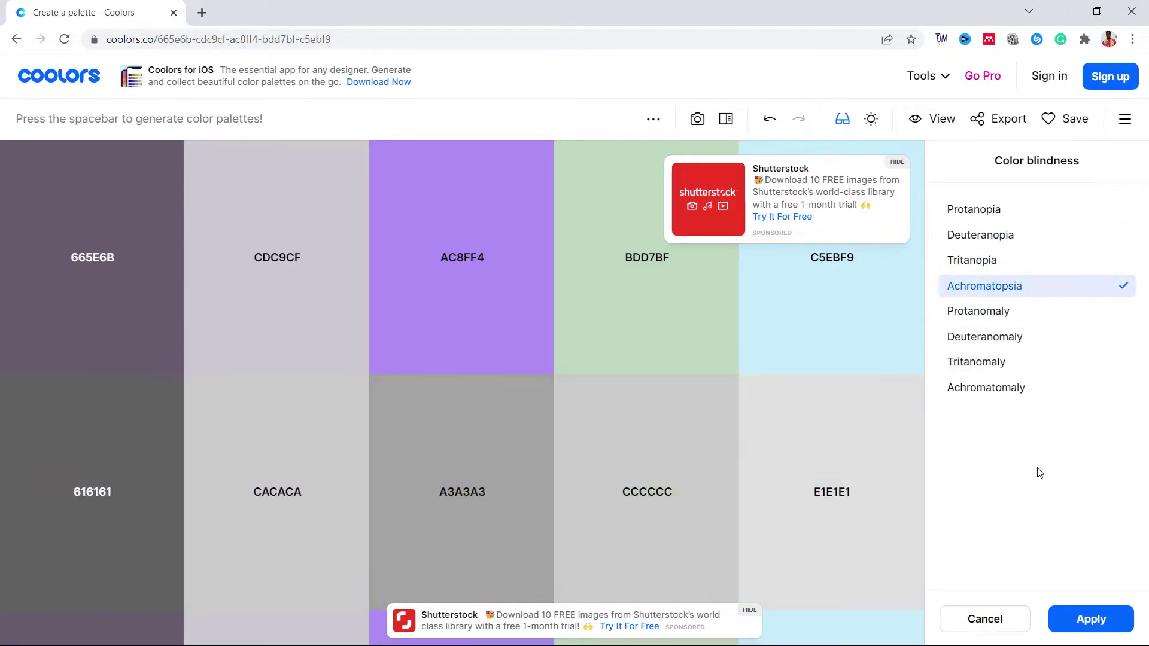
left_click(1088, 617)
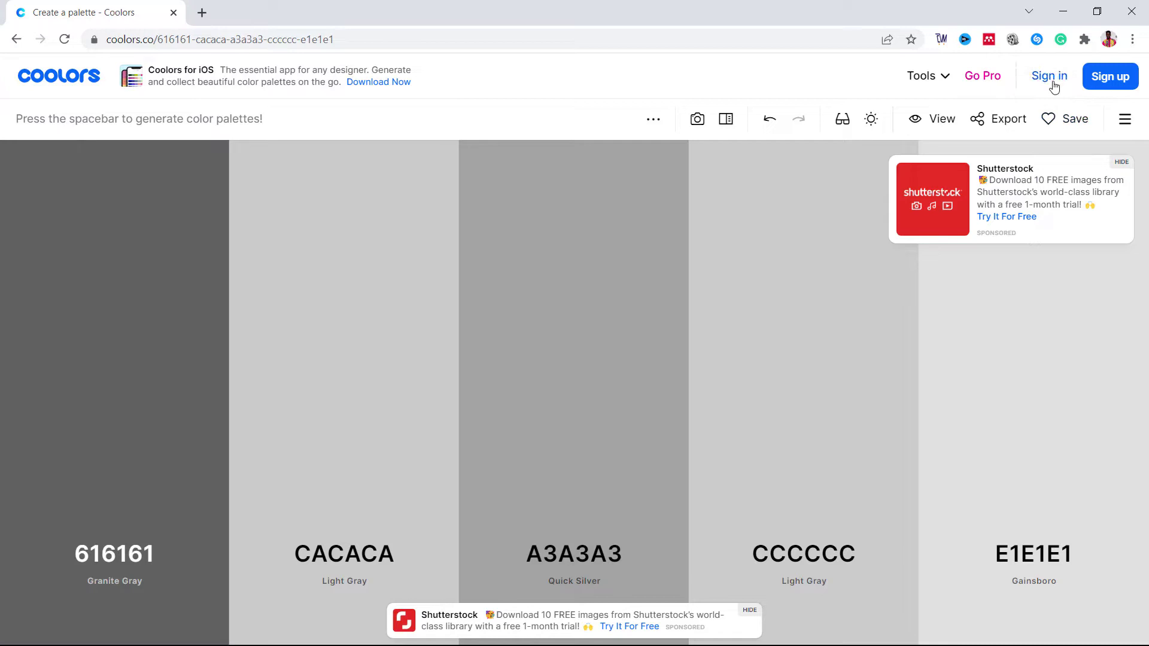
Glance at the export options, then browse the computer for an image to extract a palette
left_click(1006, 120)
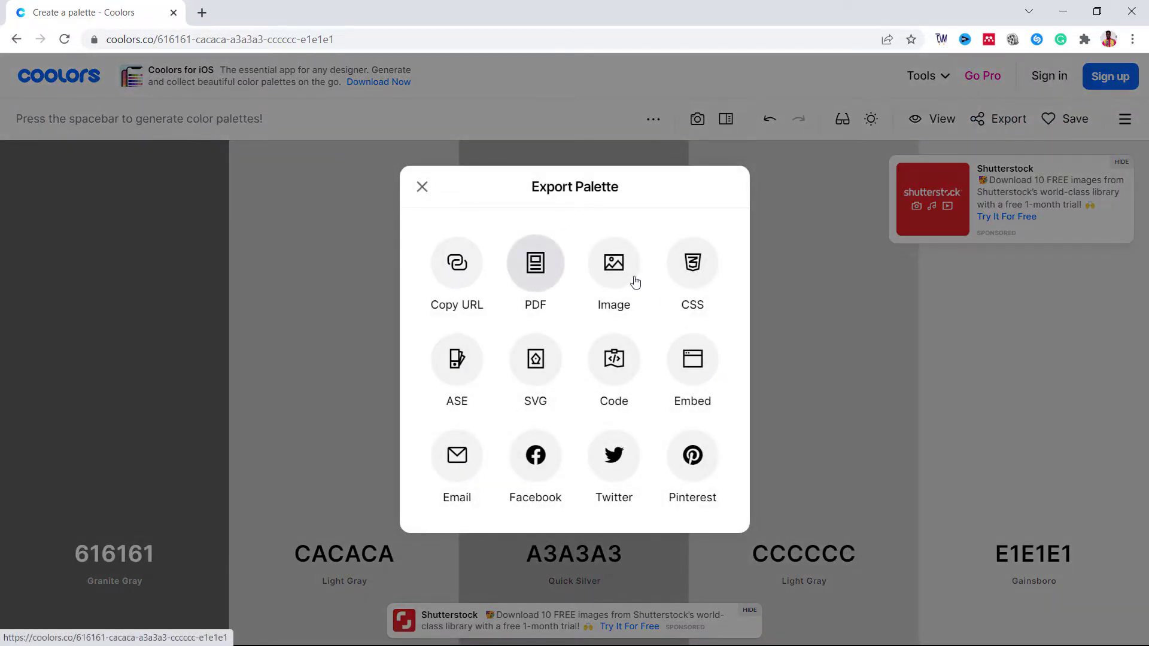
left_click(422, 187)
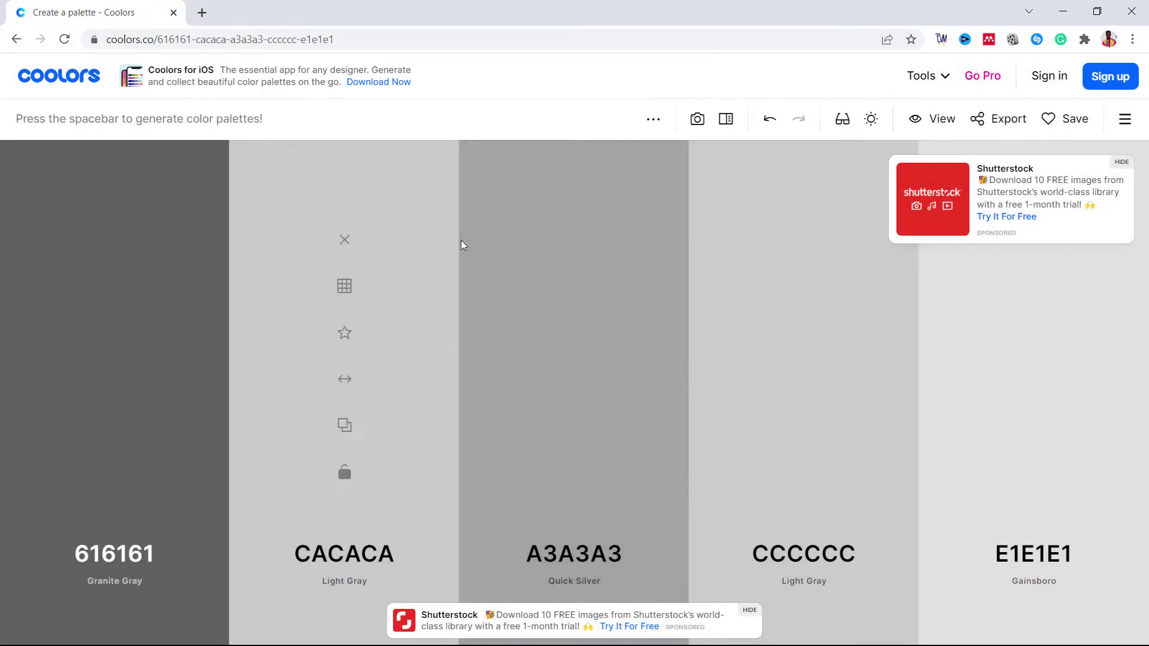
left_click(693, 126)
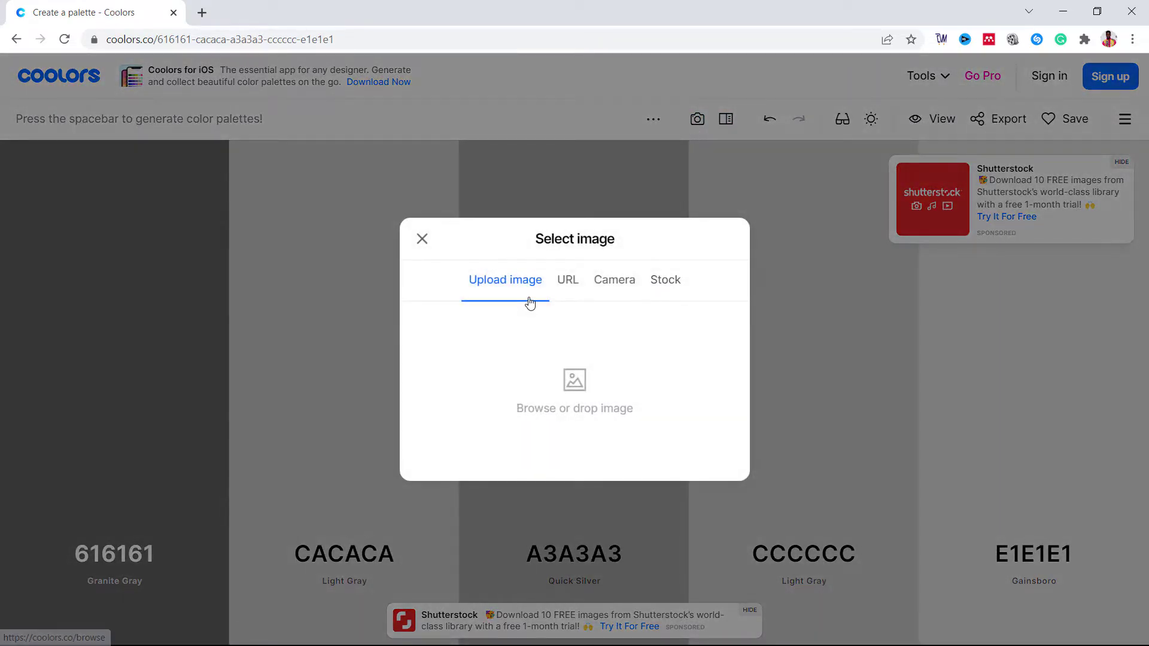
left_click(584, 379)
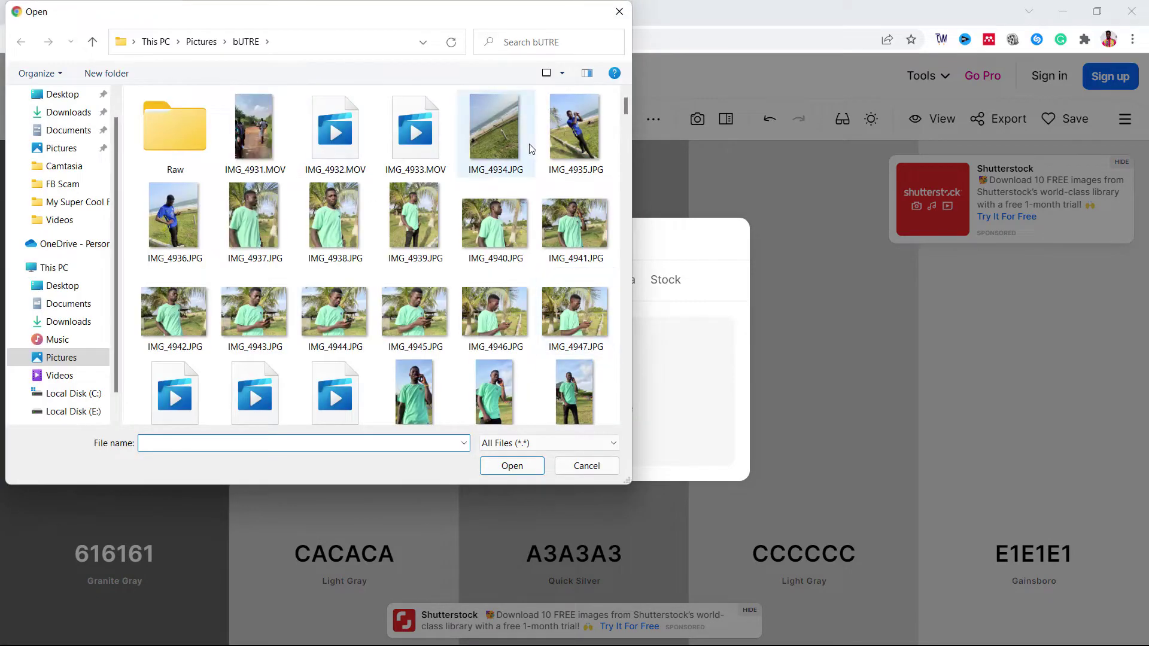
Upload the beach photo and sample colours from the beach, sea, log, post and sky
double_click(502, 137)
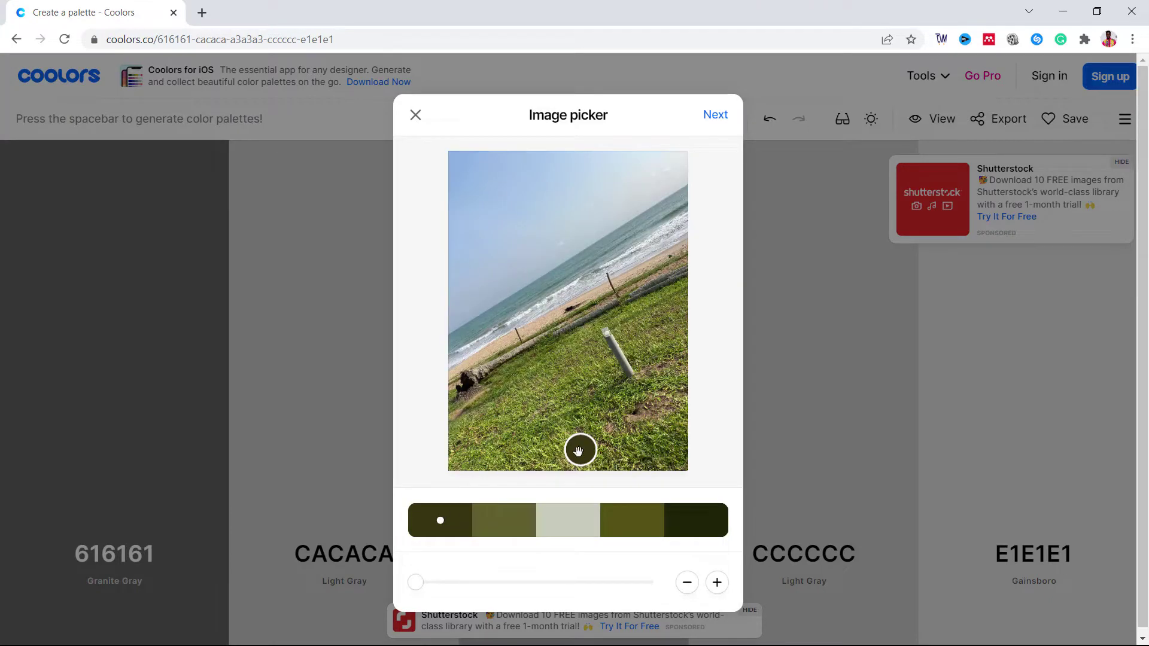
left_click_drag(468, 313, 484, 350)
left_click(517, 519)
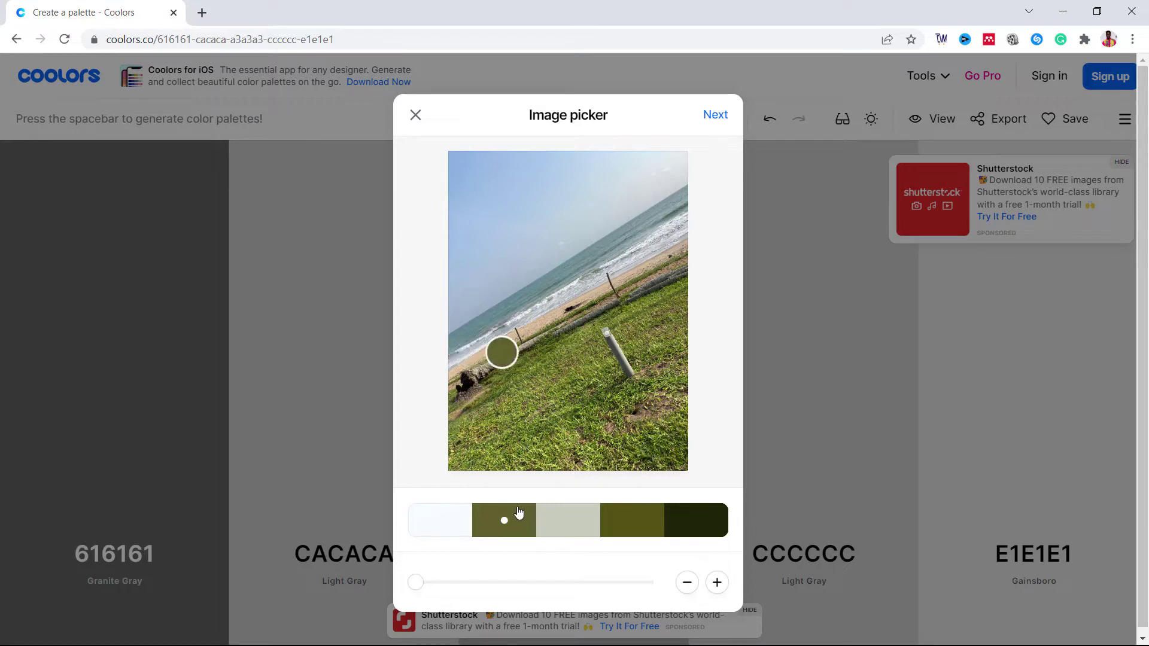
left_click_drag(638, 427, 565, 275)
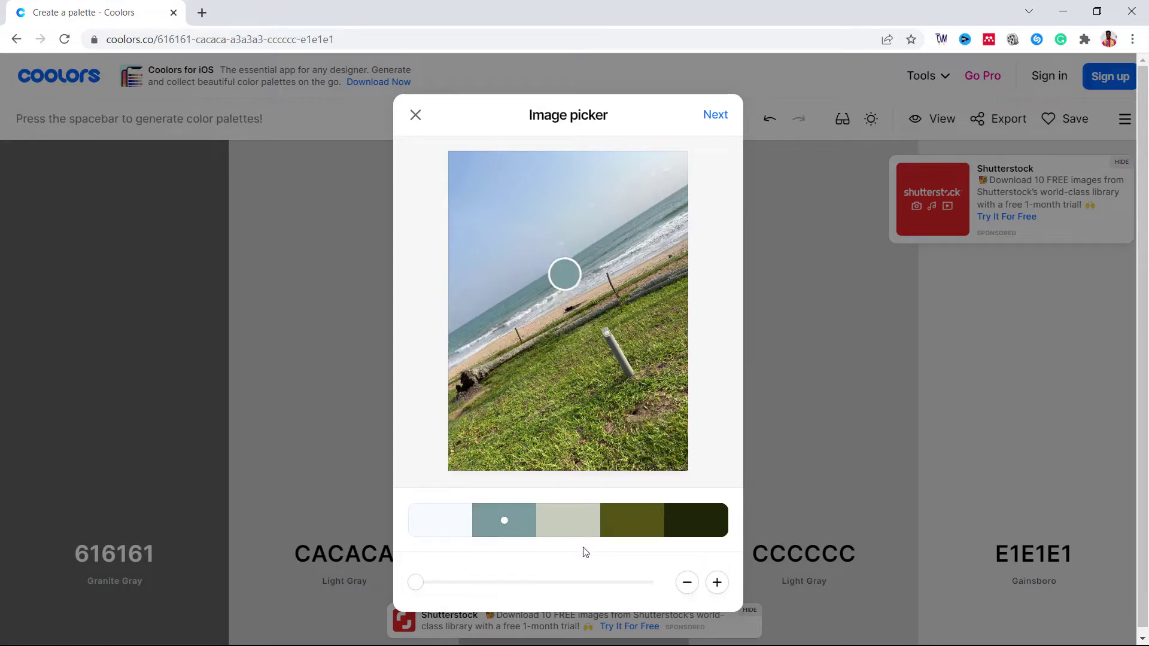
left_click(568, 536)
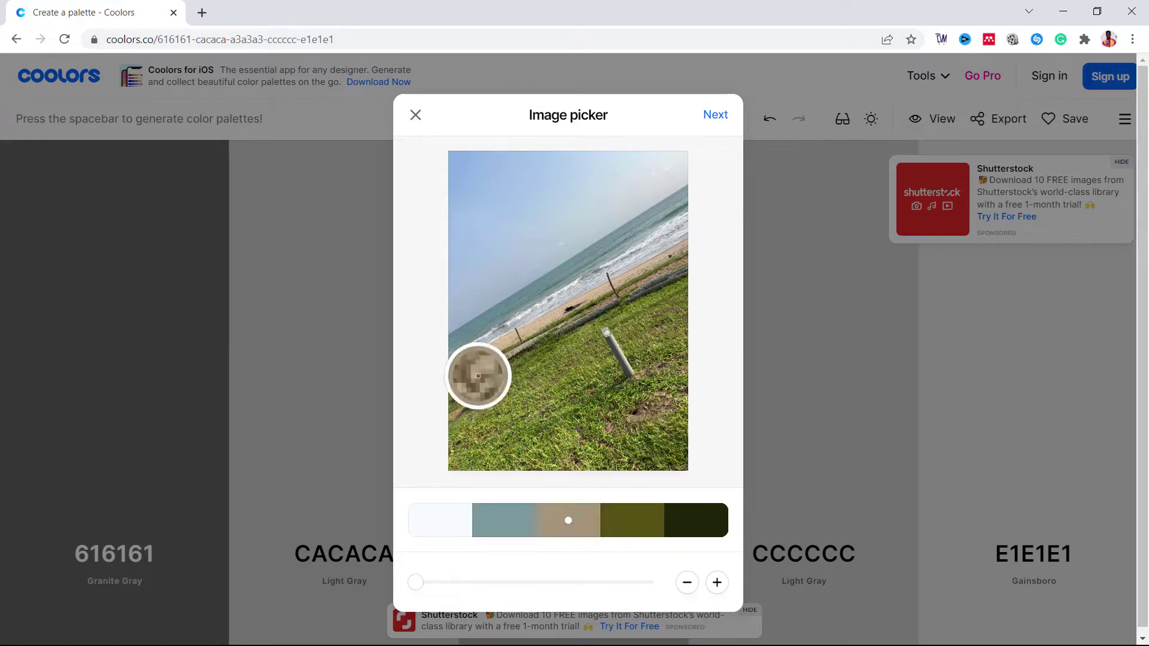
mouse_move(529, 330)
left_mouse_down()
mouse_move(475, 377)
mouse_move(619, 363)
left_mouse_up()
left_click(629, 530)
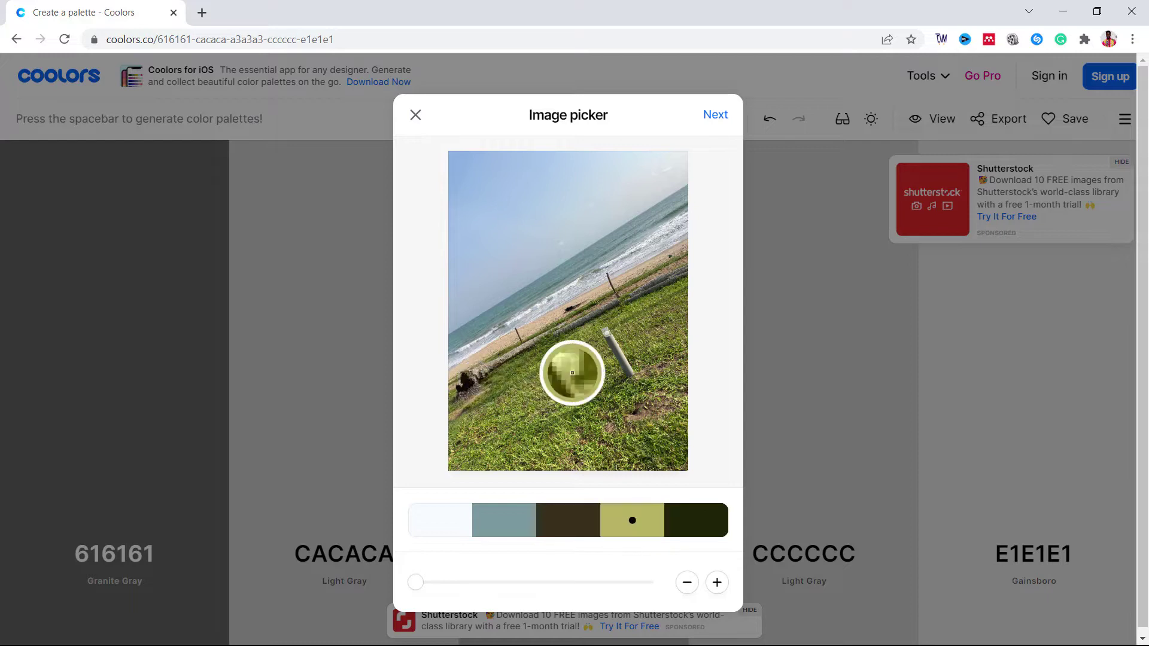
left_click(695, 521)
left_click_drag(662, 416, 654, 234)
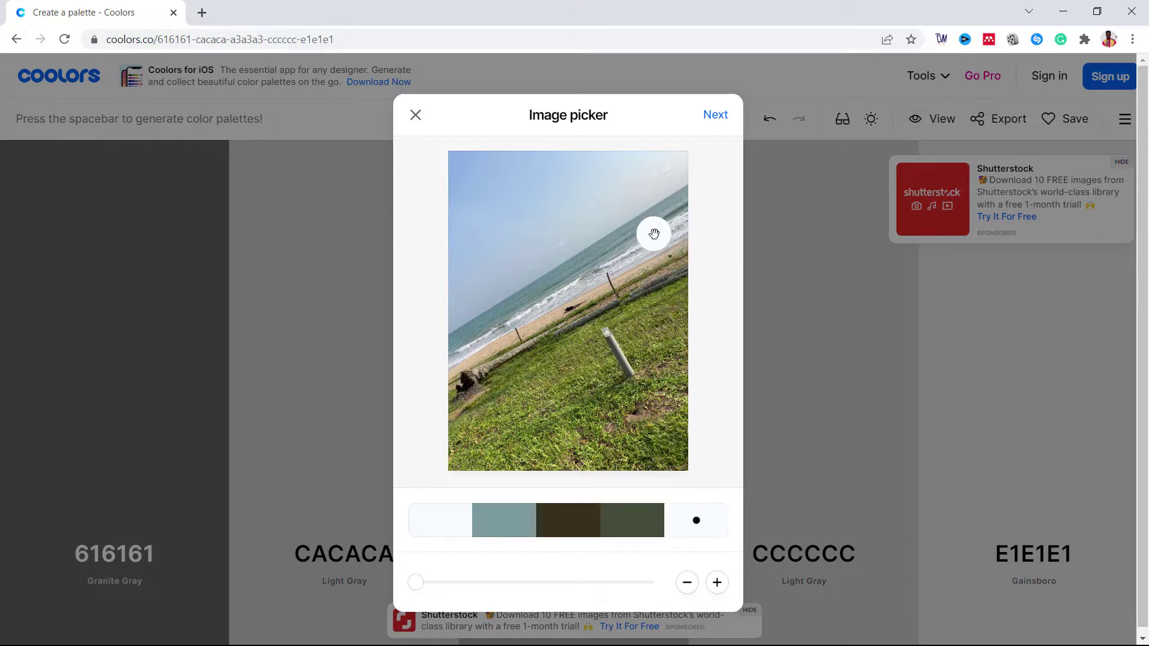
left_click(722, 120)
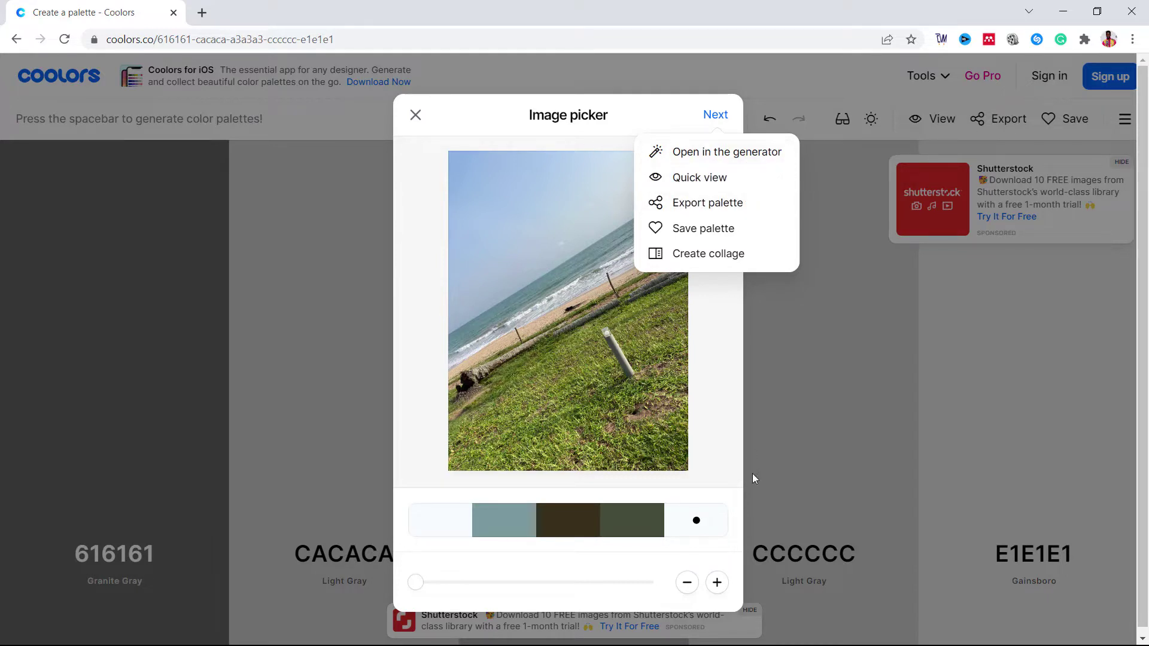
Add a sixth colour, resample two colours from sea and sky, and send the palette to the generator
left_click(717, 583)
left_click(691, 520)
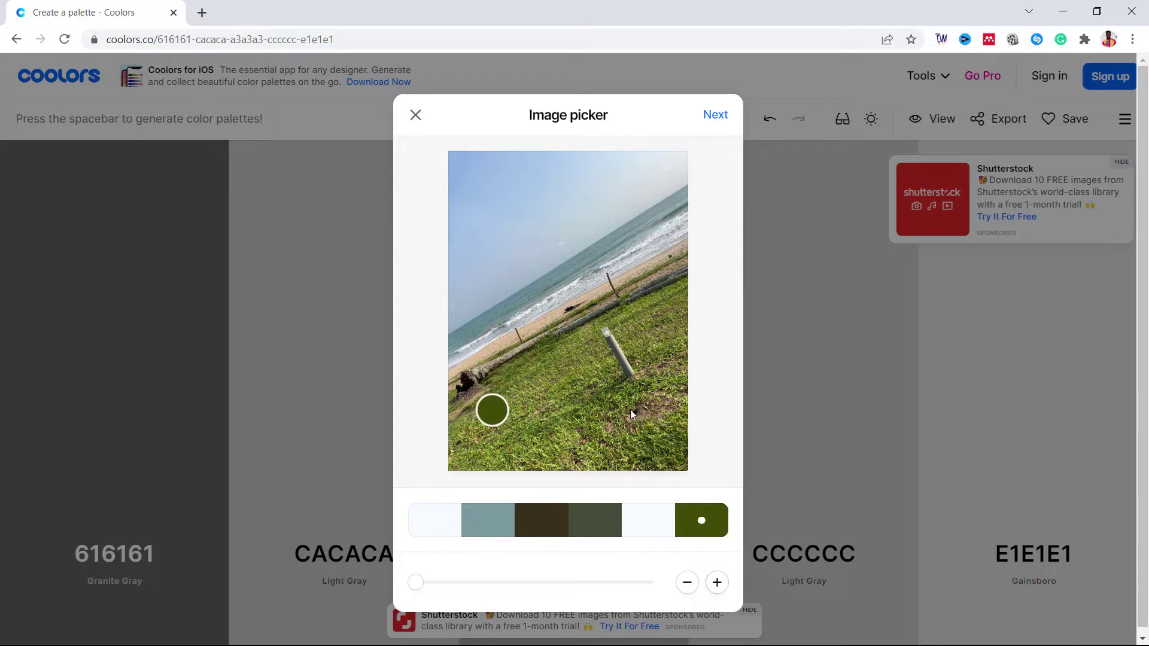
left_click_drag(486, 416, 604, 332)
left_click(556, 531)
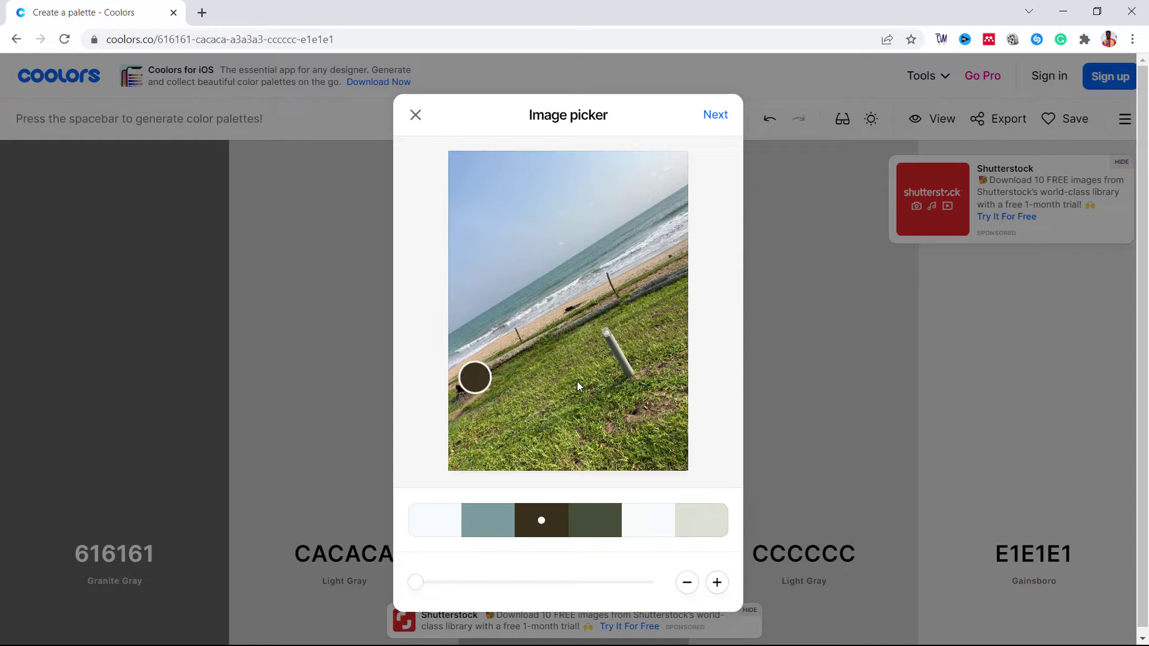
left_click_drag(482, 386, 664, 217)
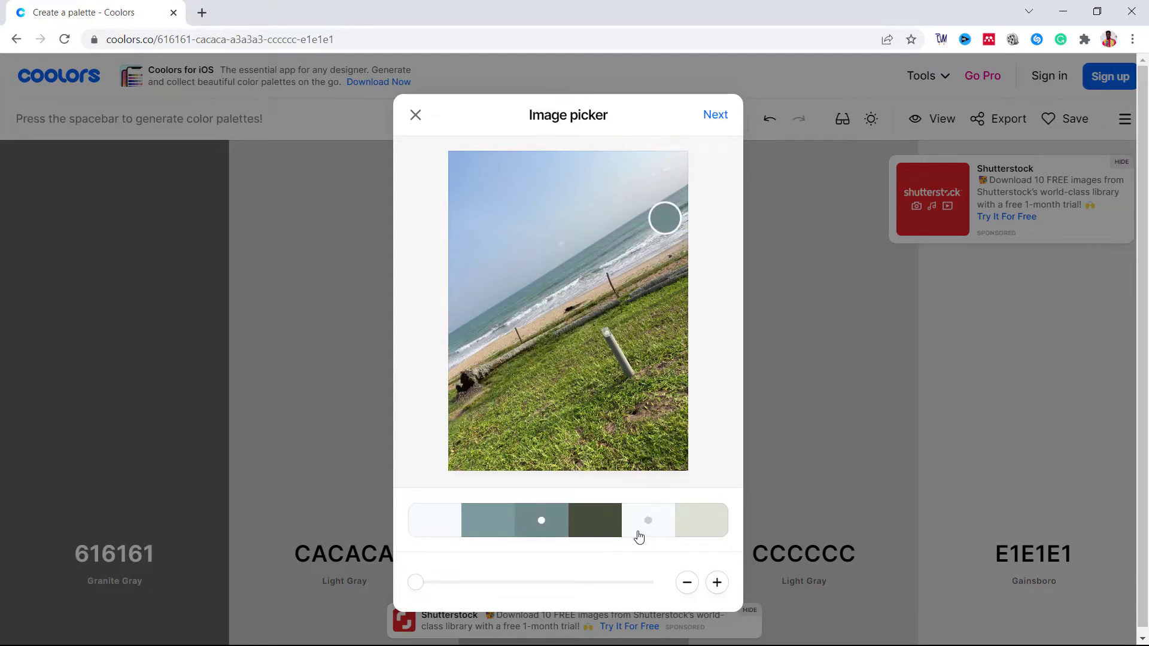
left_click(595, 521)
left_click_drag(622, 365, 532, 302)
left_click(719, 117)
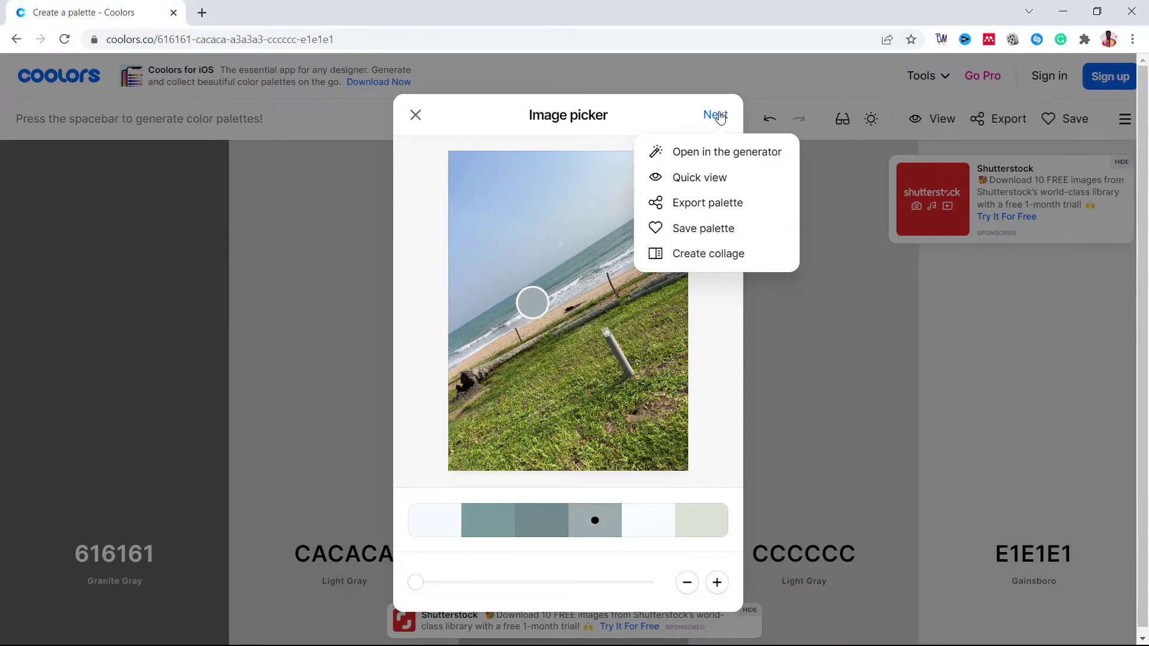
left_click(745, 152)
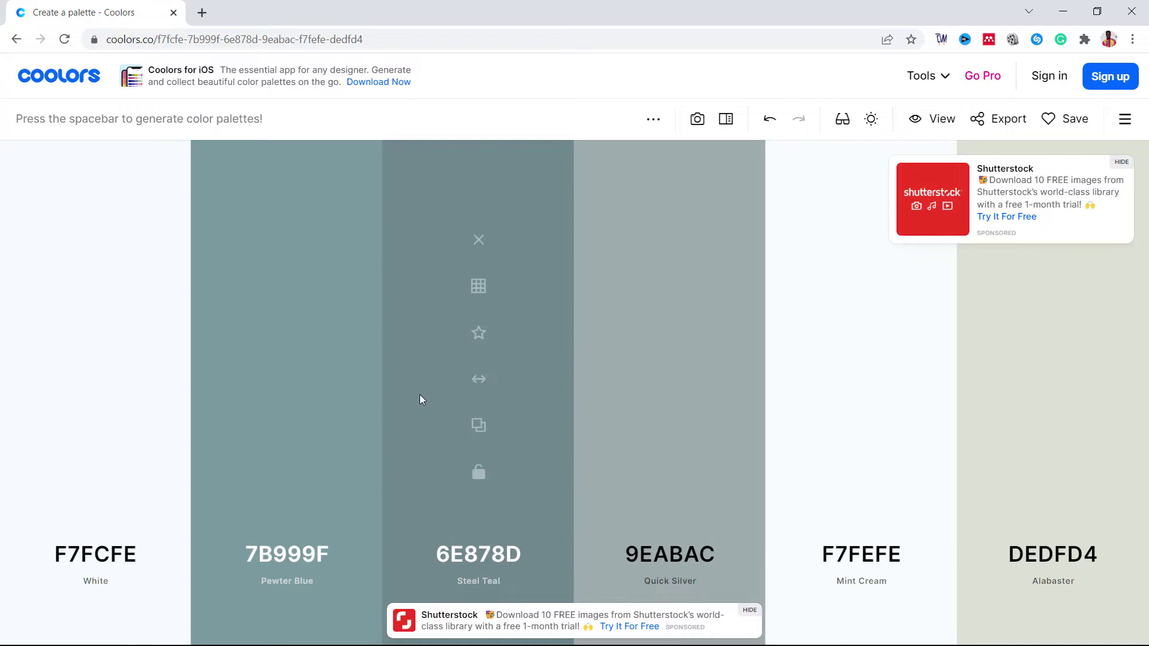
Reorder the beach palette to run 7B999F through DEDFD4, with white F7FCFE last
mouse_move(478, 360)
mouse_move(479, 384)
left_click_drag(479, 383, 128, 385)
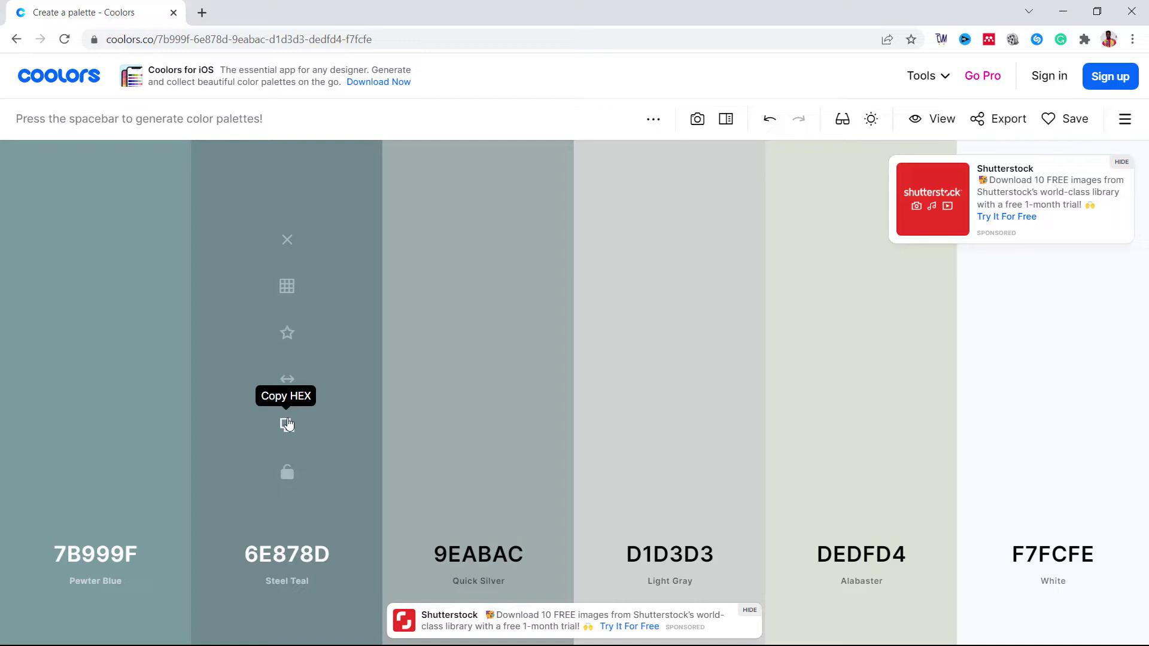
mouse_move(479, 270)
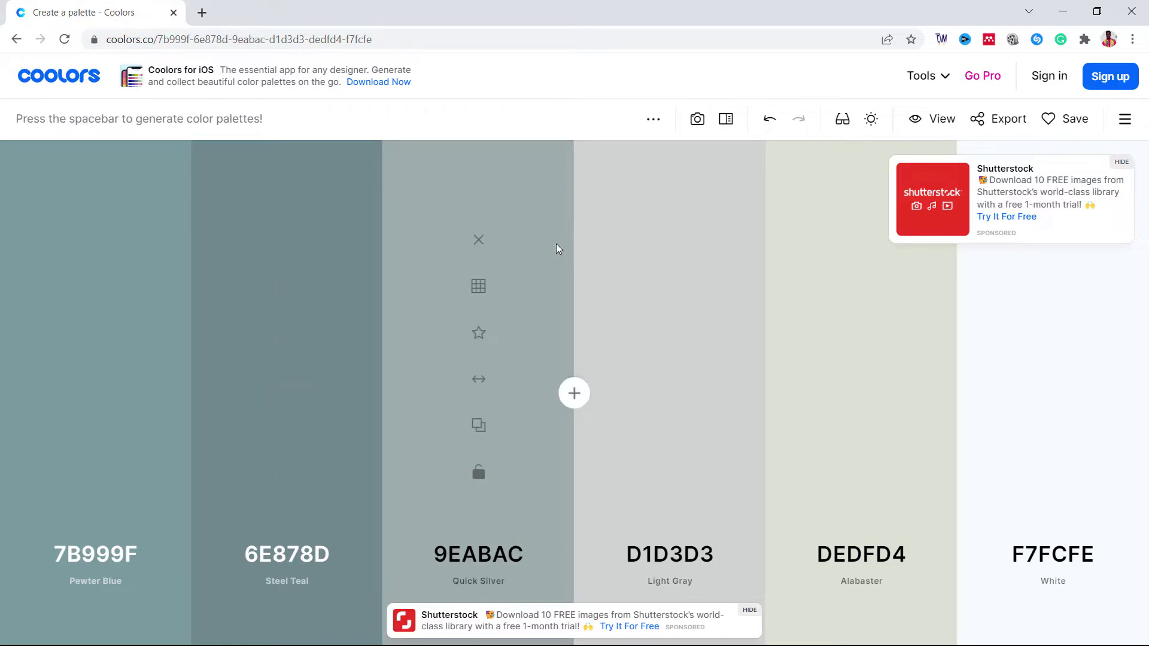
Return to the Coolors homepage and pick the green, cream and tan trending palette
left_click(17, 38)
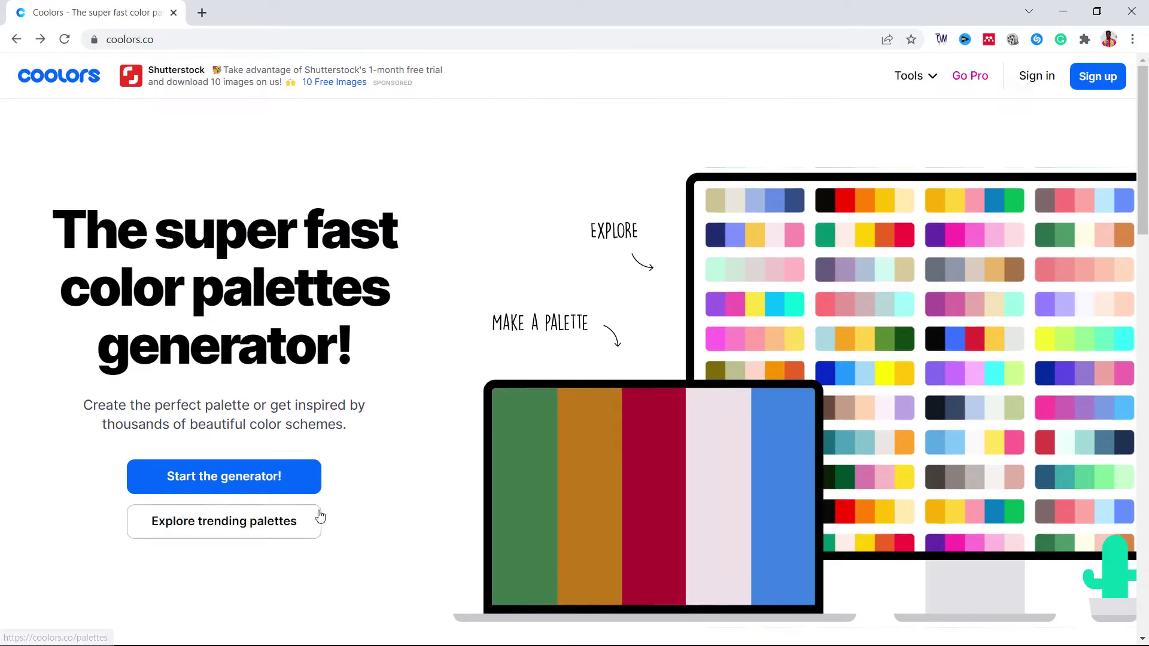
left_click(262, 540)
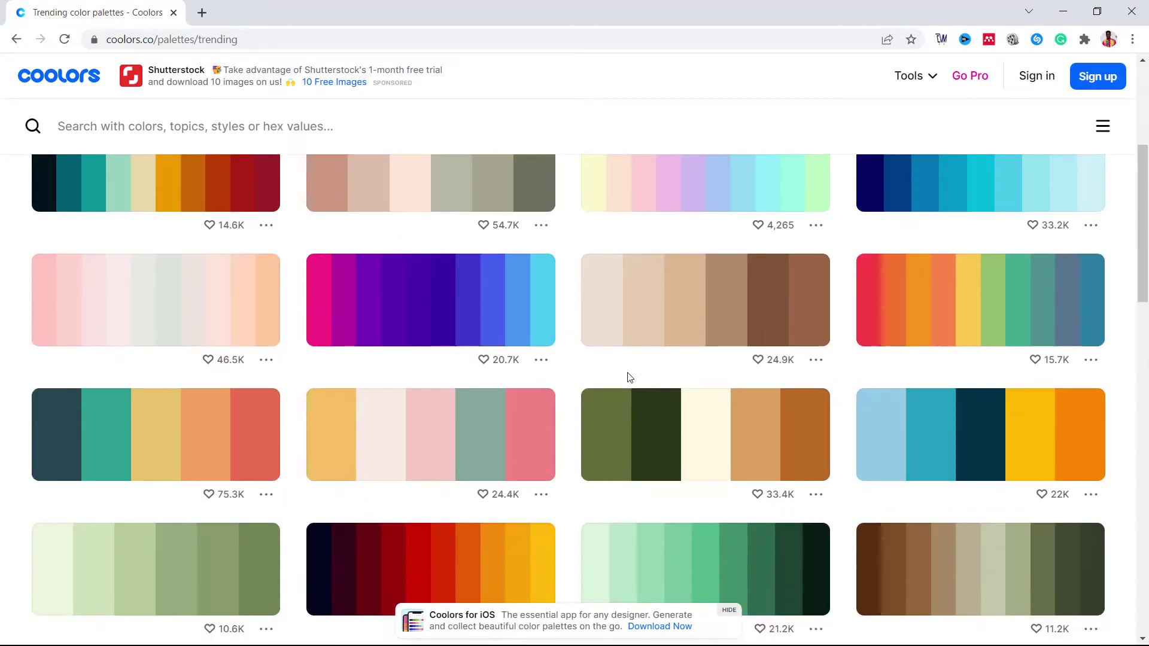
scroll(629, 378, "down", 2)
scroll(454, 398, "up", 2)
scroll(447, 400, "down", 3)
scroll(381, 422, "down", 2)
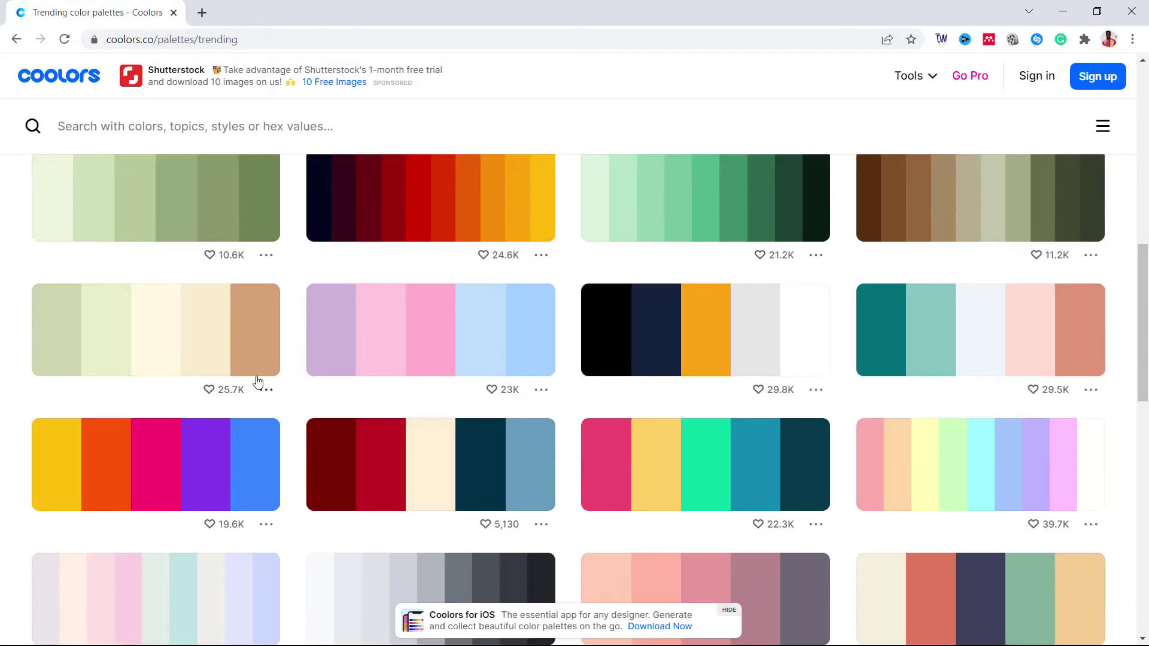
left_click(266, 392)
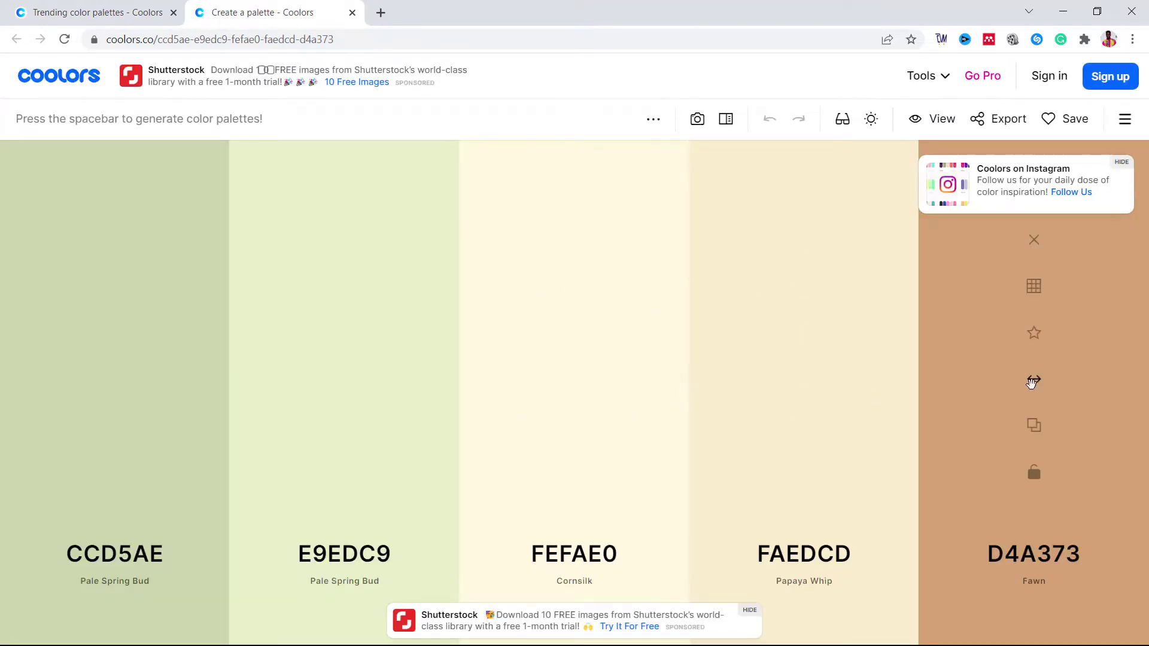
Move Fawn before Papaya Whip and change Cornsilk into Bone DDDBCD
left_click_drag(1034, 379, 761, 373)
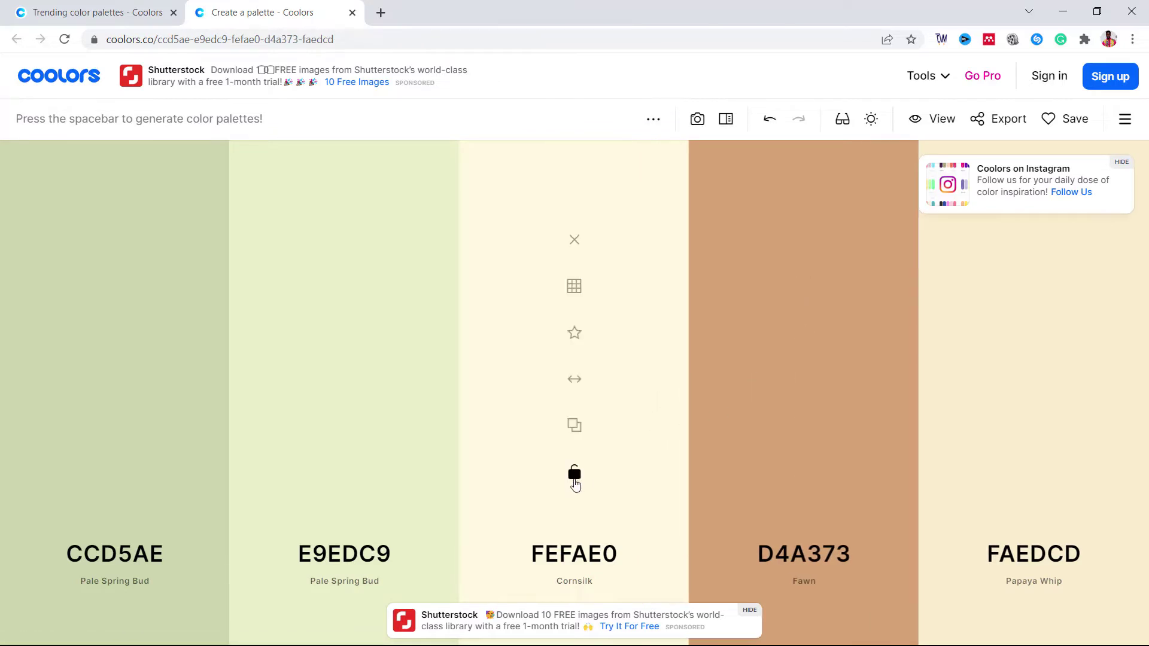
left_click(566, 554)
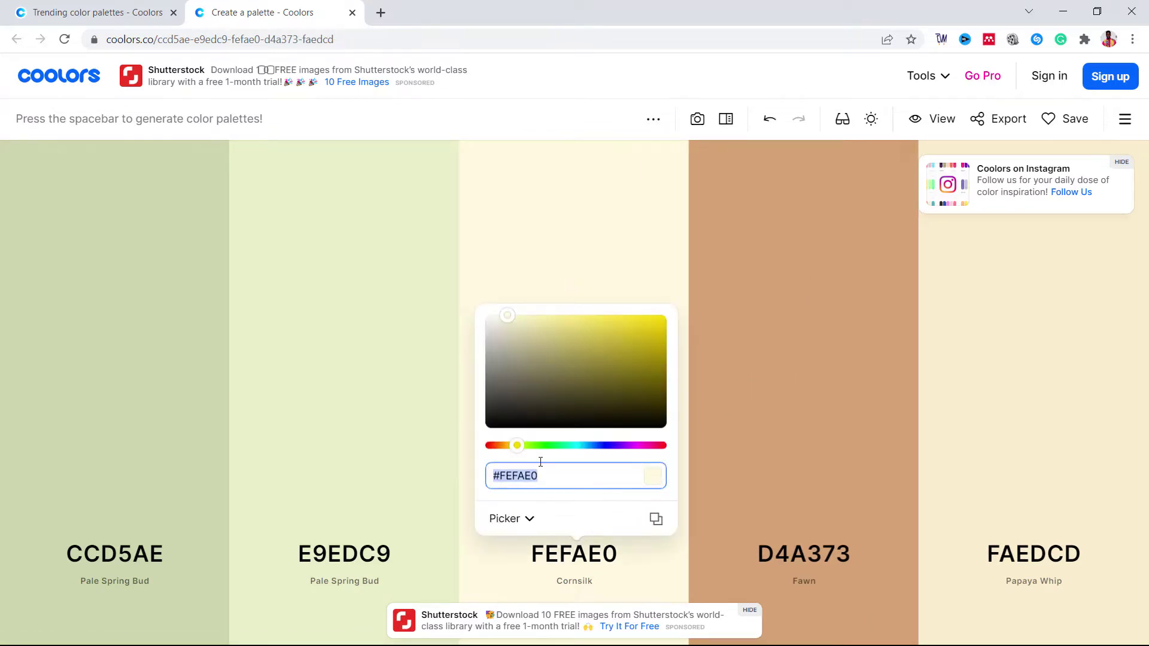
left_click_drag(507, 338, 499, 330)
left_click(653, 118)
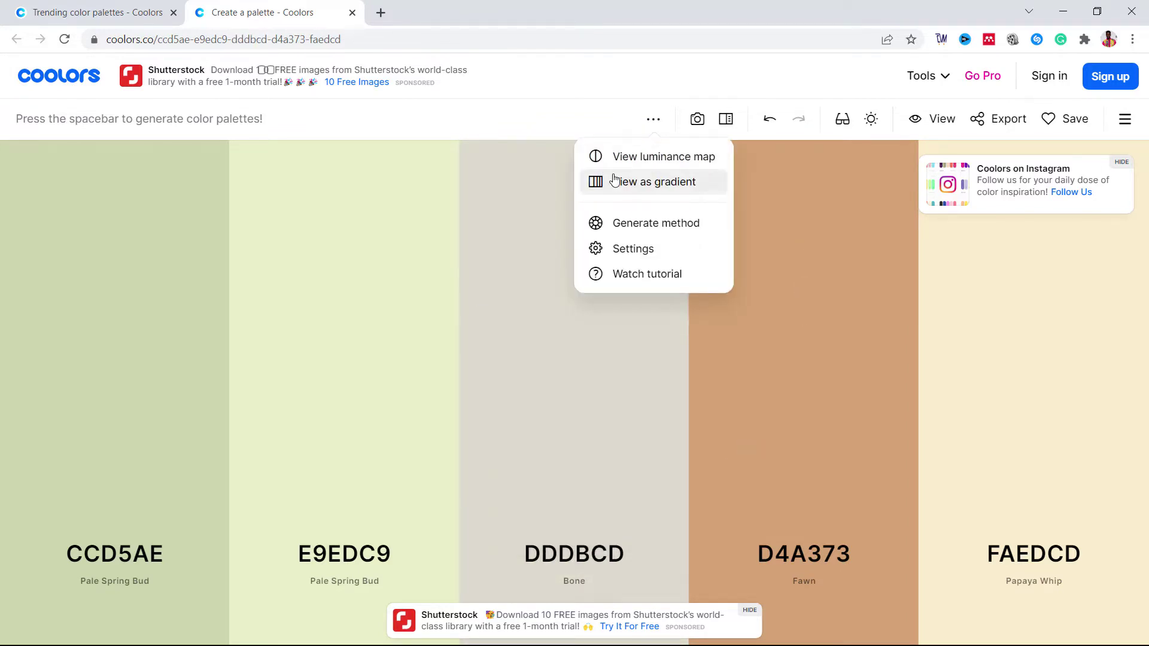
Show the palette as a radial gradient rotated 225°, with the tan stop near 70%
left_click(614, 181)
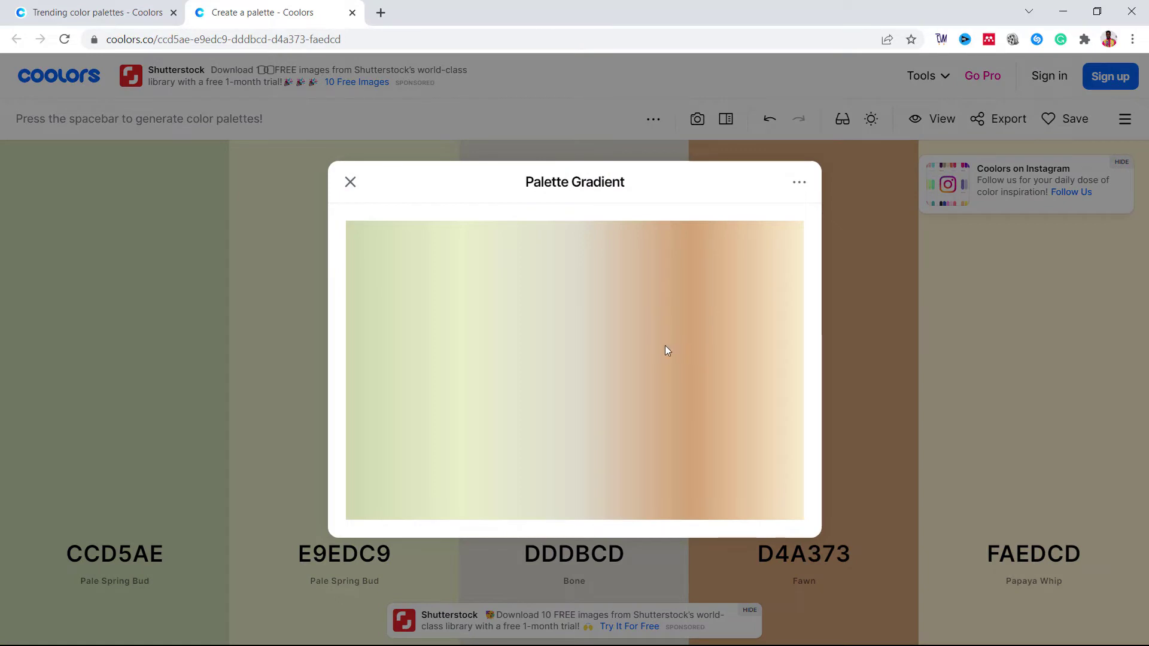
left_click(790, 186)
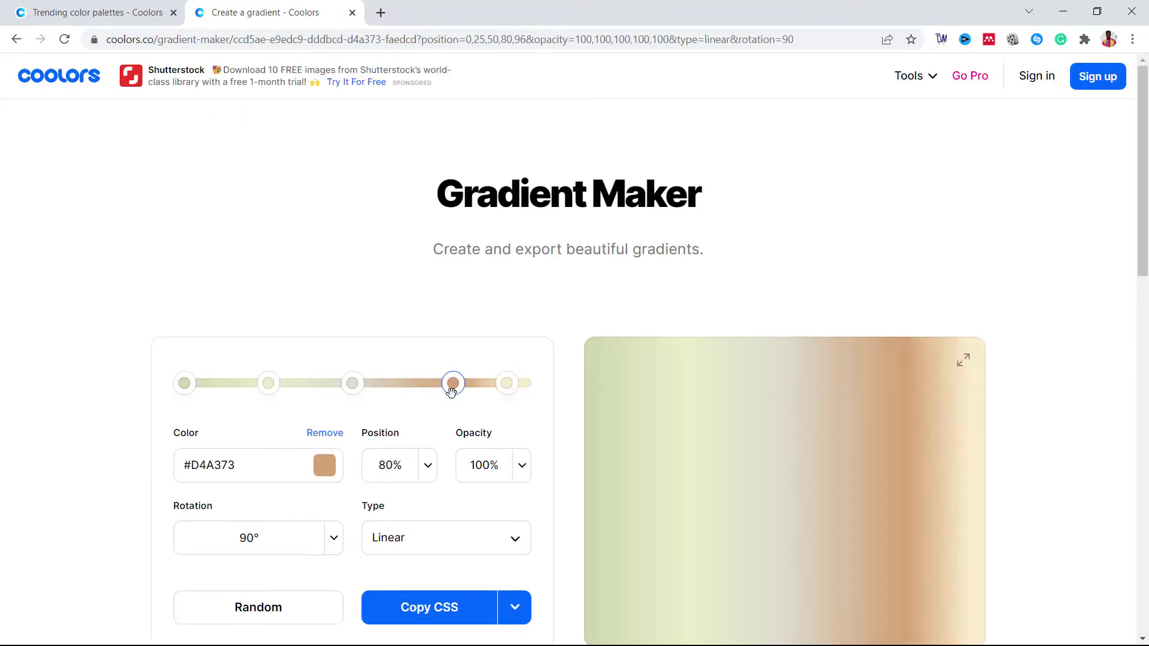
left_click(502, 542)
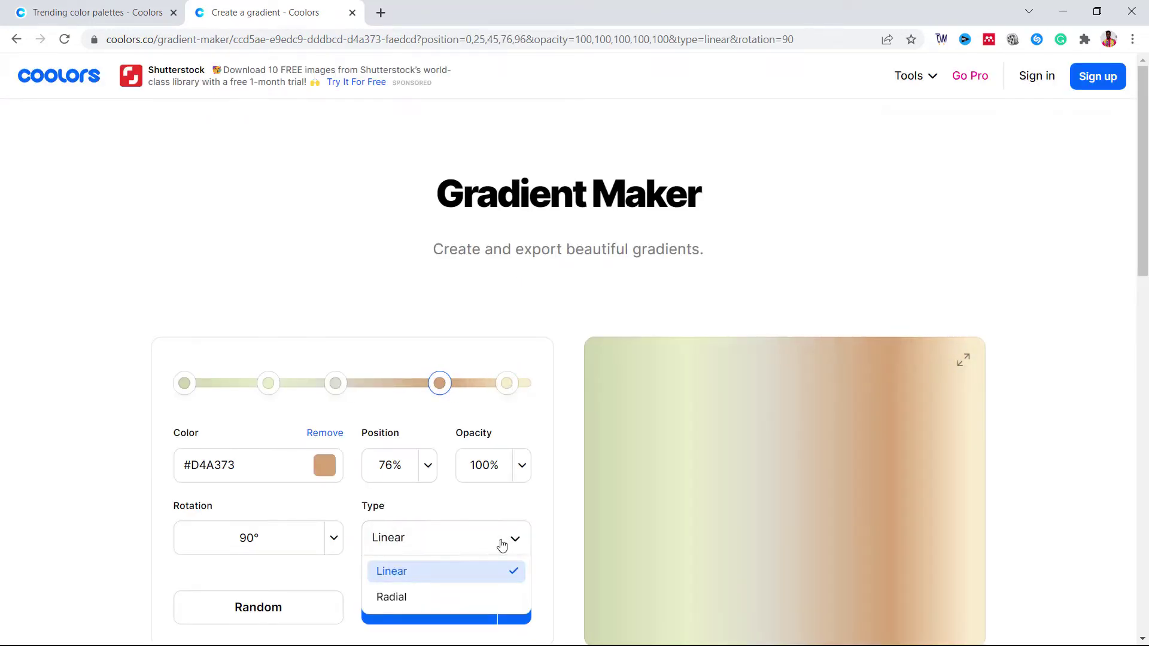
left_click(398, 599)
scroll(811, 529, "down", 1)
left_click(316, 474)
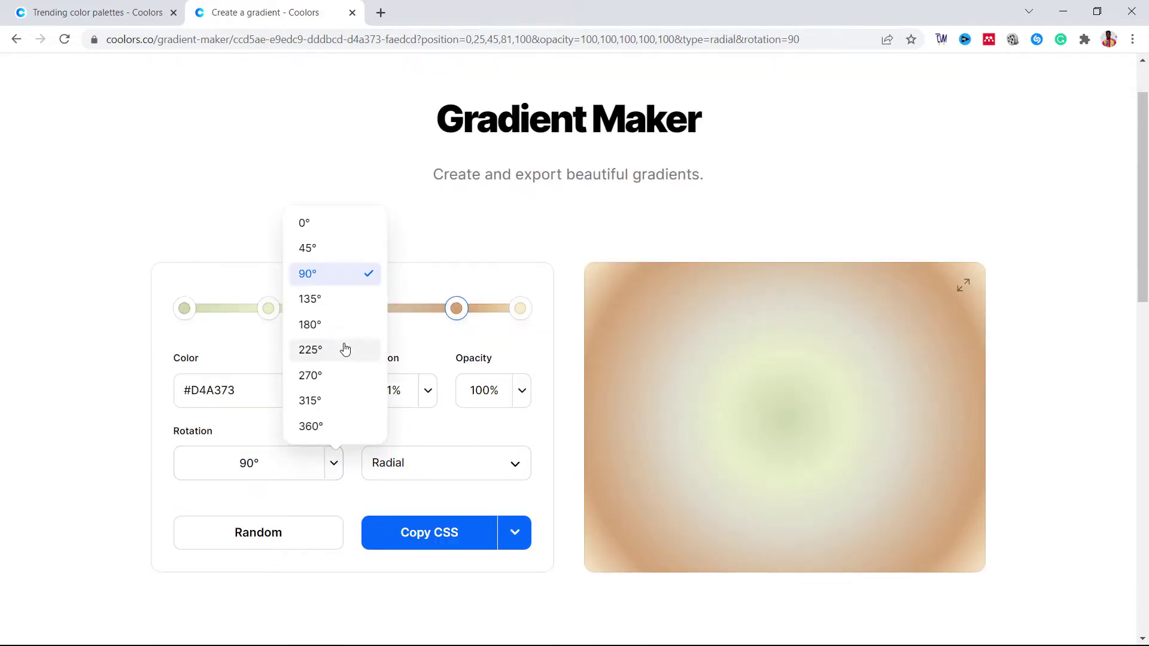
left_click(343, 350)
left_click_drag(456, 308, 420, 308)
Generate three random gradients in the Gradient Maker
left_click(264, 542)
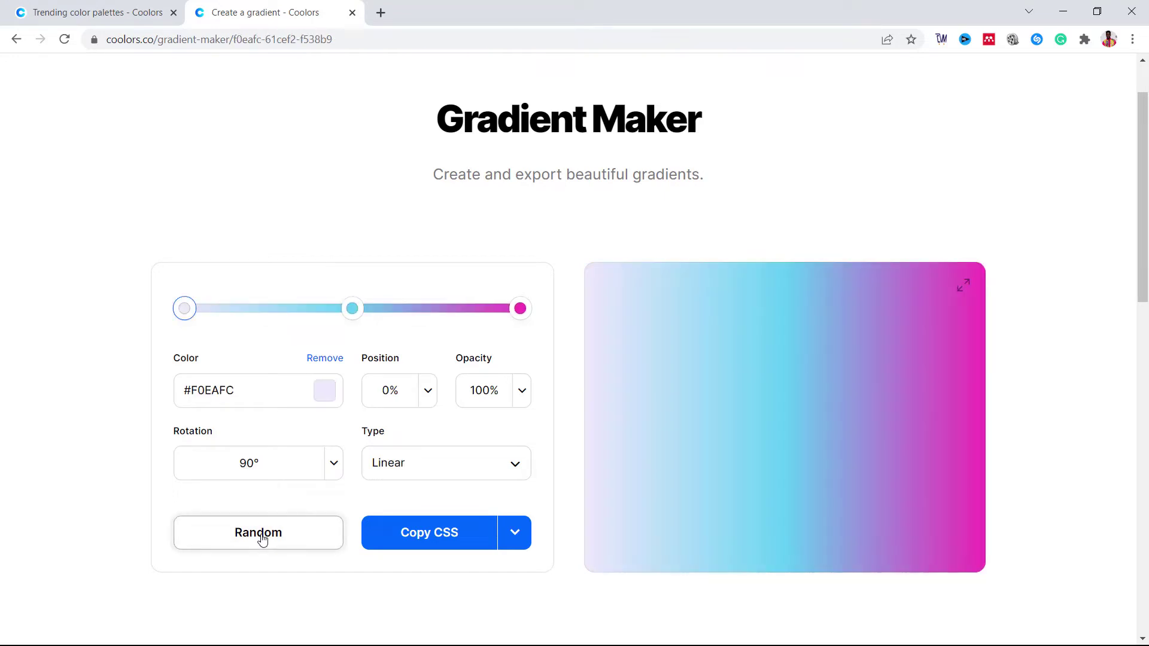
left_click(307, 543)
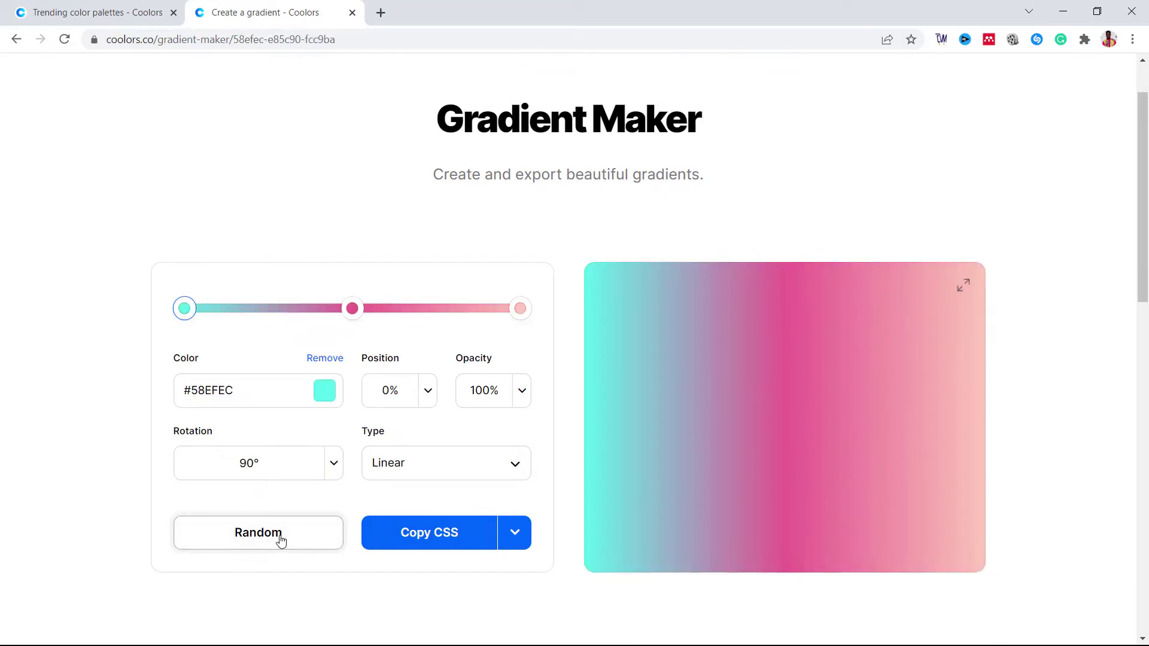
left_click(278, 541)
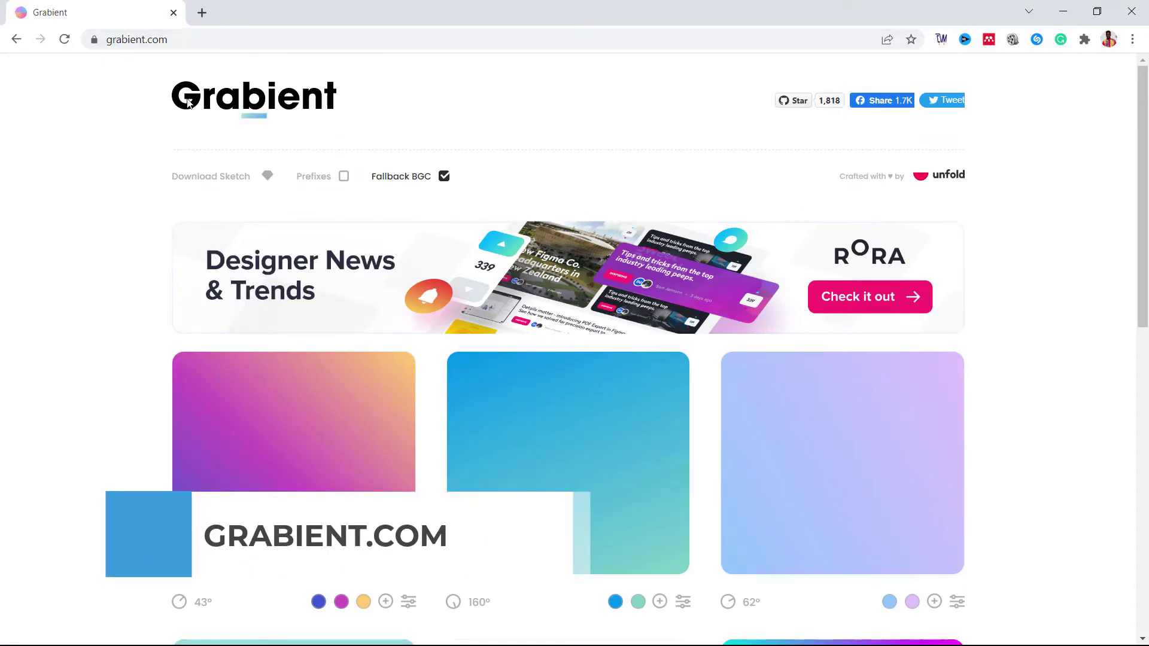
scroll(404, 180, "down", 3)
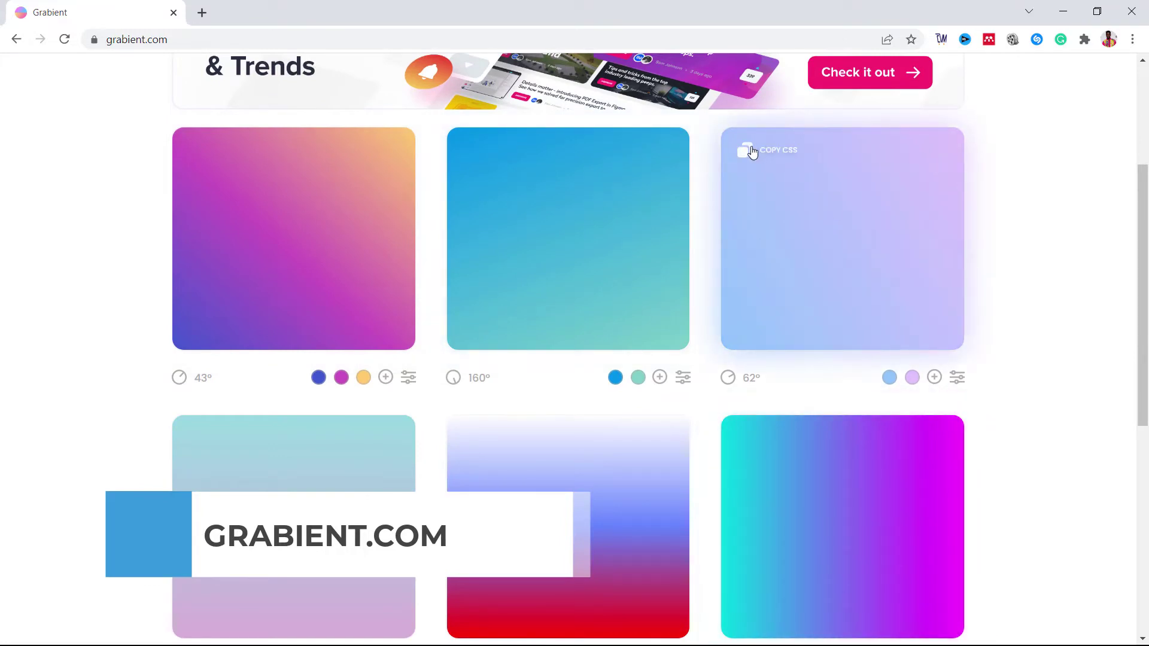
scroll(796, 311, "down", 5)
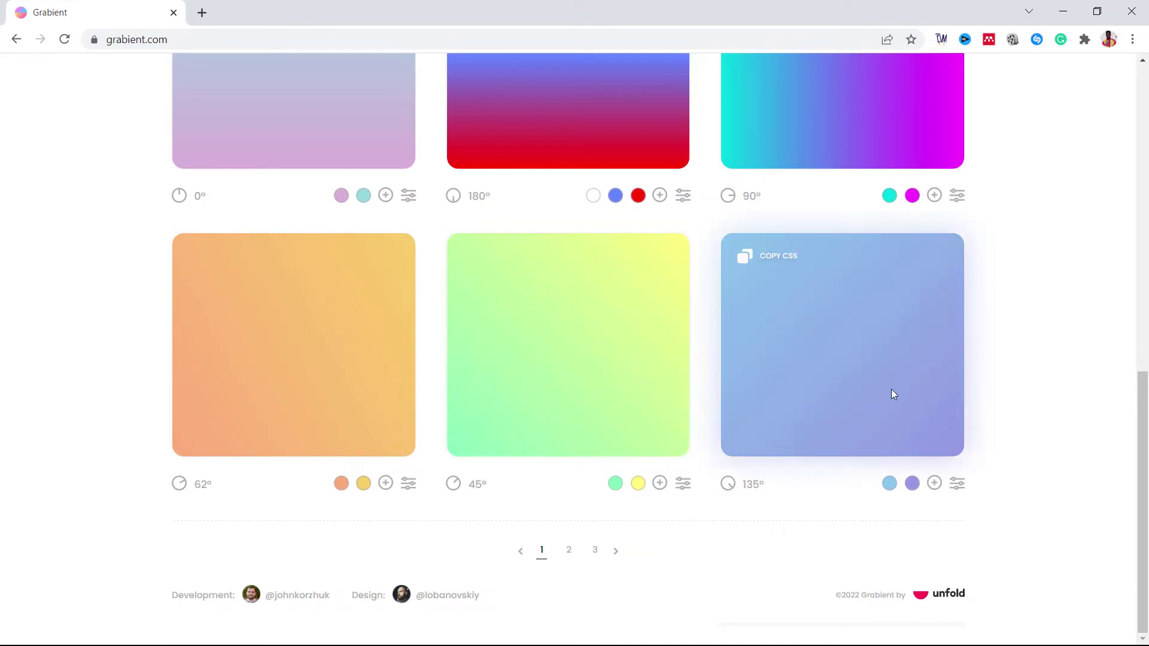
Move a stop to 60% and add a bright blue #177EE3 stop to the blue-purple gradient
left_click(957, 483)
left_click_drag(911, 483, 835, 485)
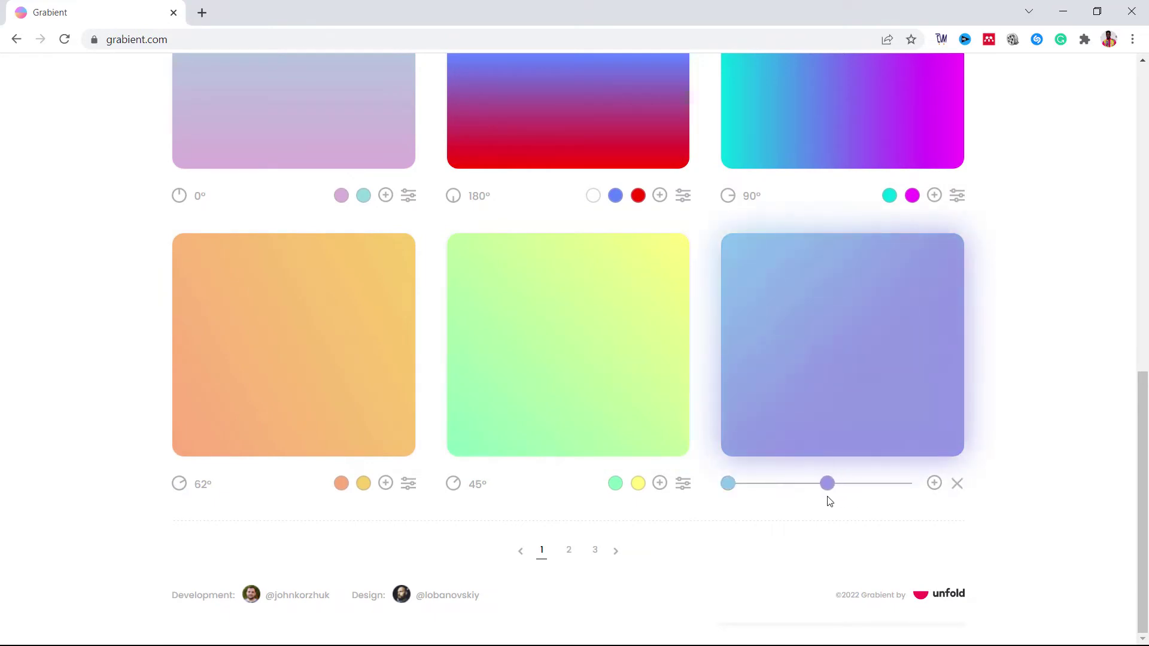
left_click(957, 485)
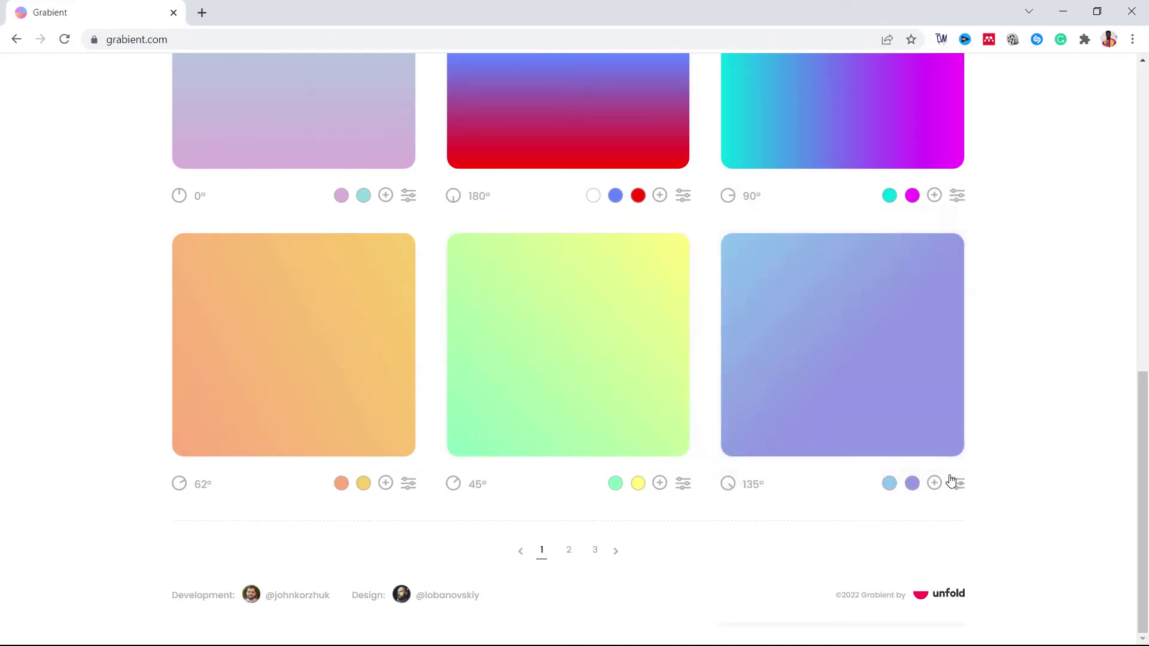
left_click(938, 485)
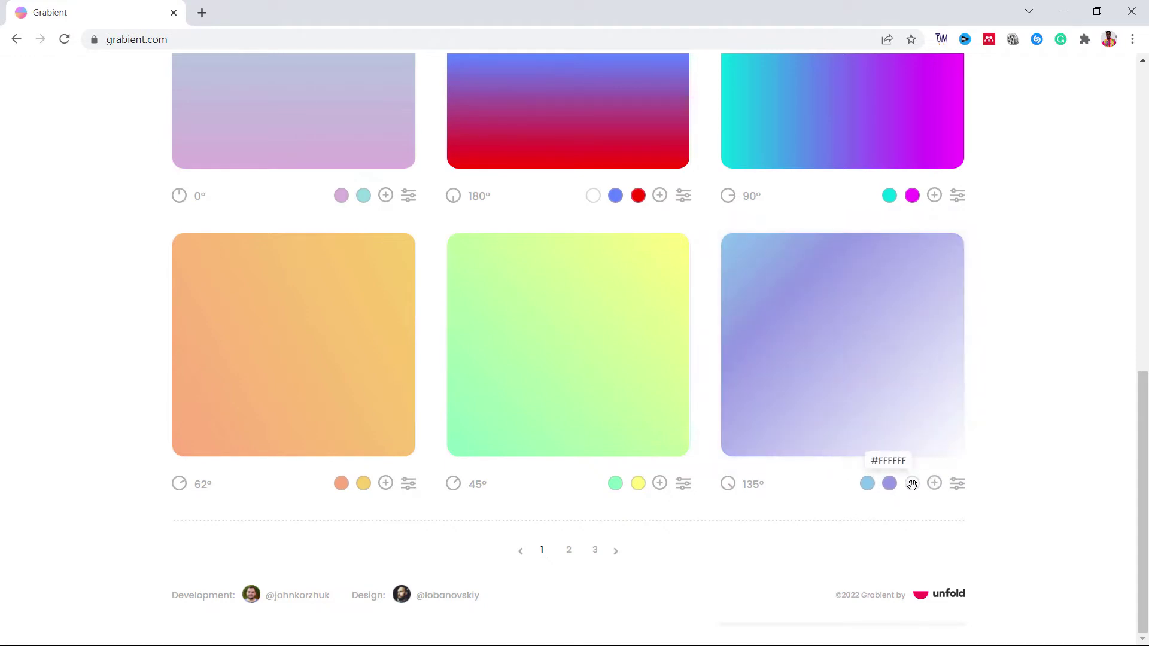
left_click(912, 483)
left_click_drag(779, 409, 848, 410)
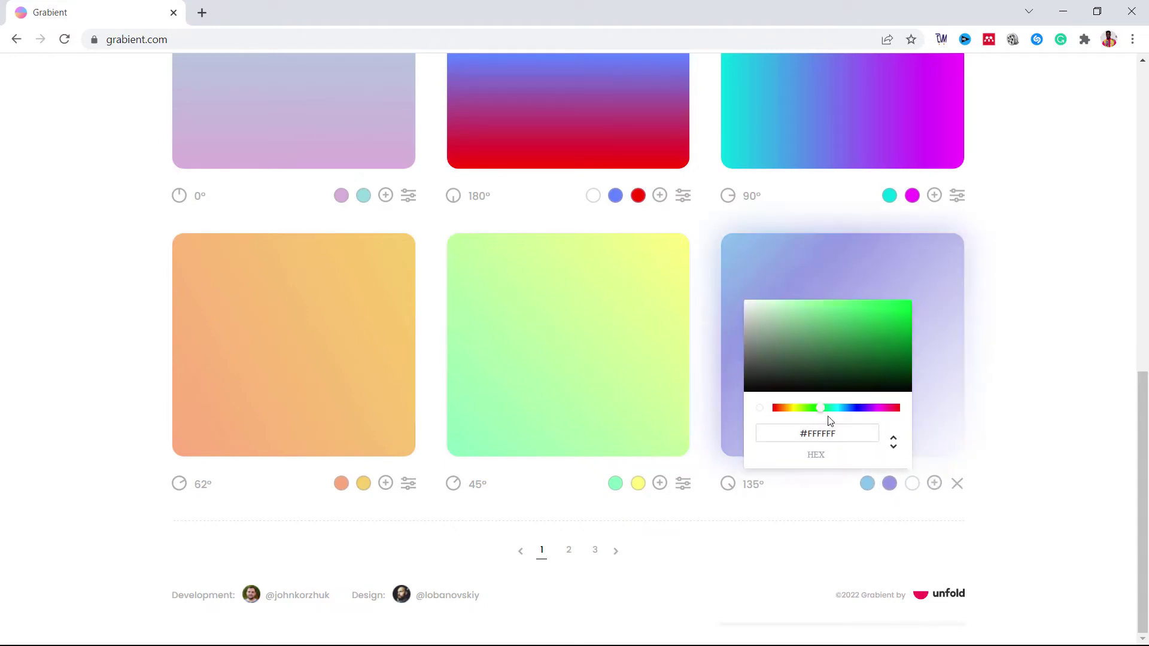
left_click(895, 309)
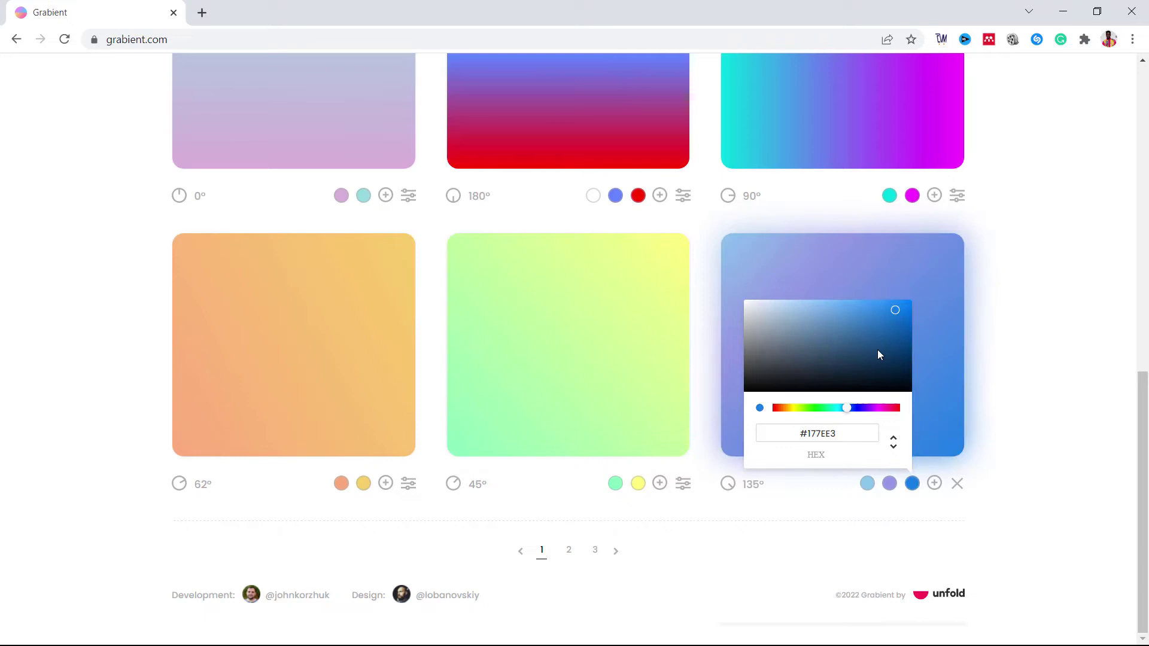
left_click(981, 443)
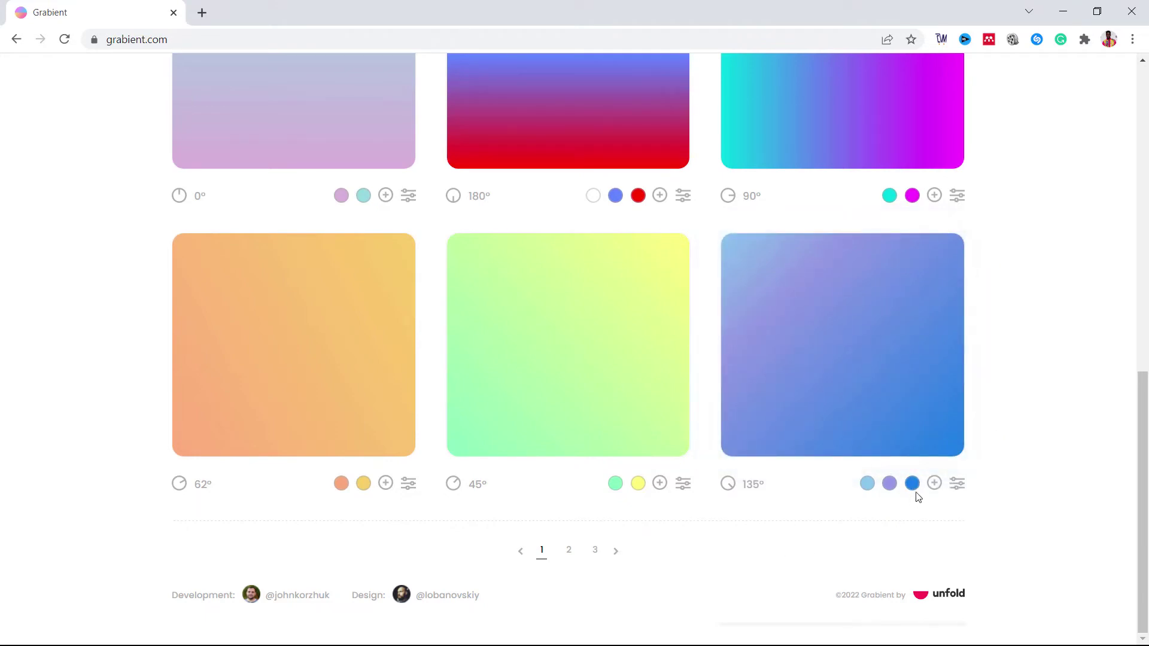
Rotate the gradient to 295°, briefly adding and then removing a white stop
left_click(728, 484)
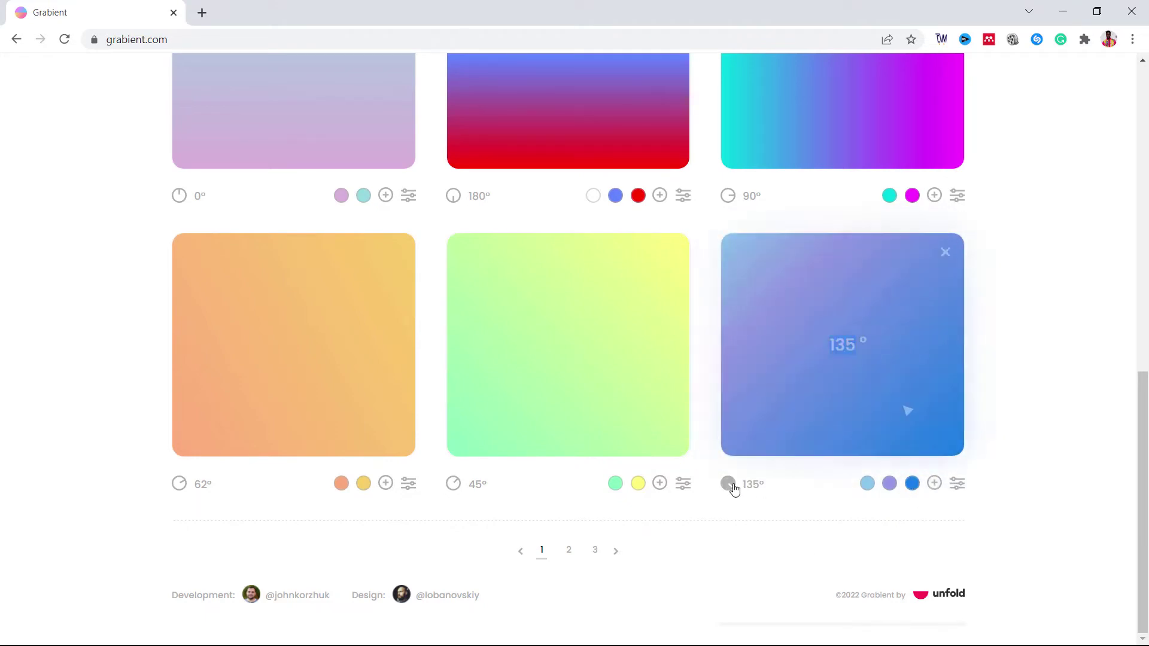
mouse_move(842, 437)
left_mouse_down()
mouse_move(761, 346)
mouse_move(772, 300)
left_mouse_up()
left_click(935, 483)
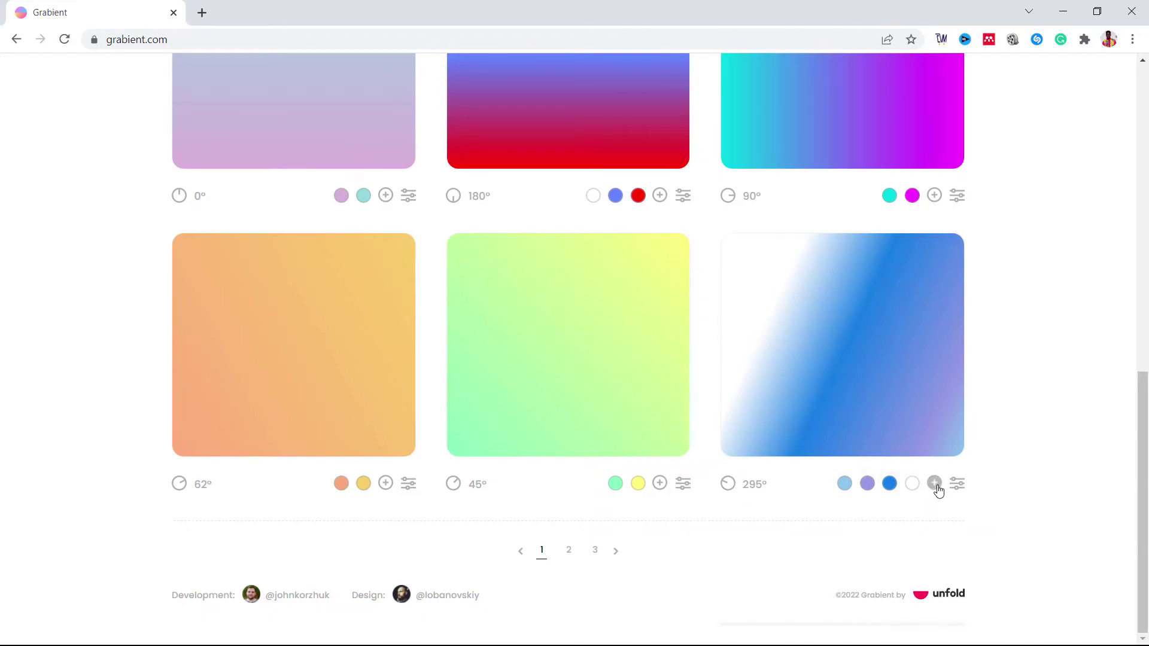
left_click(935, 486)
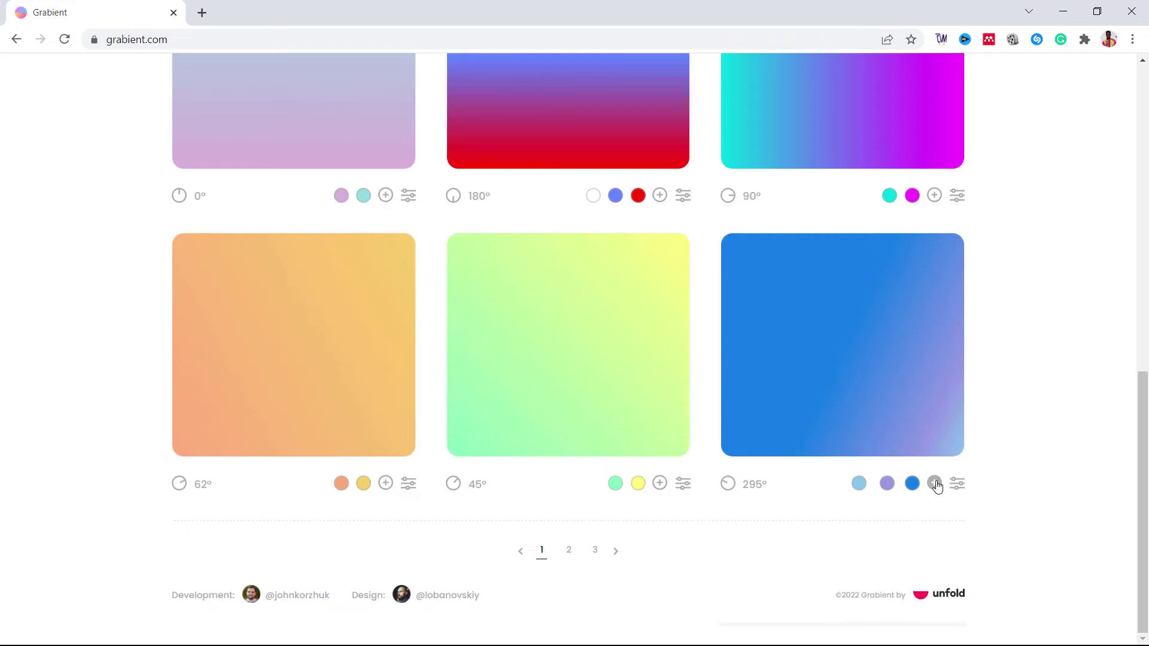
scroll(898, 422, "up", 8)
scroll(718, 379, "down", 3)
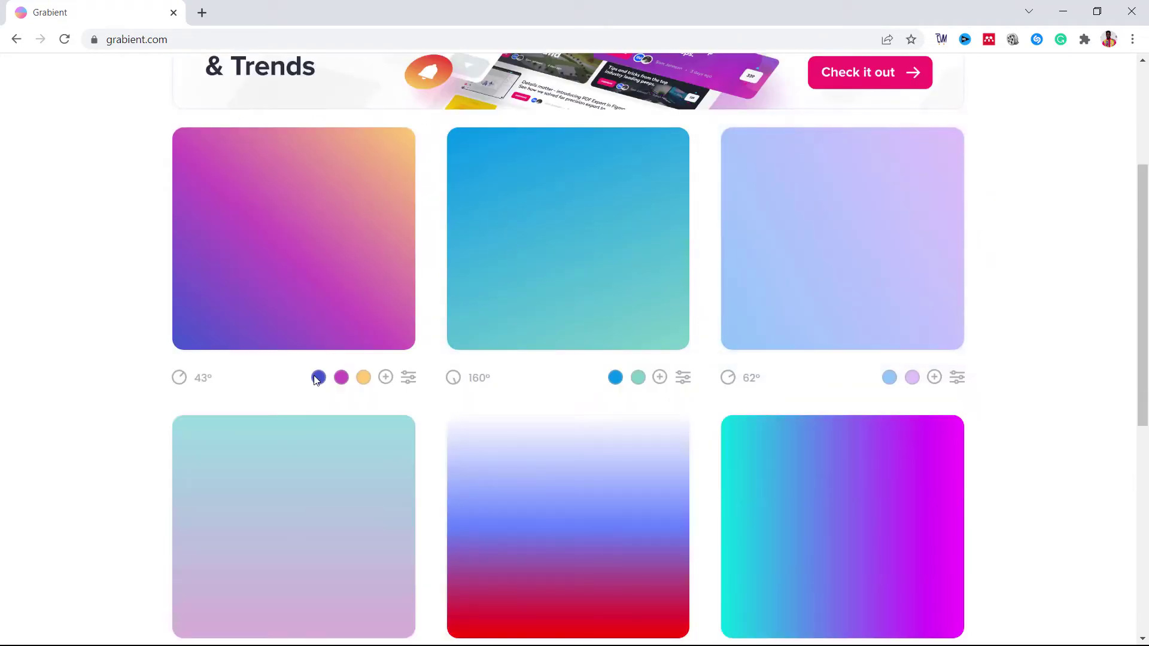
scroll(316, 378, "down", 4)
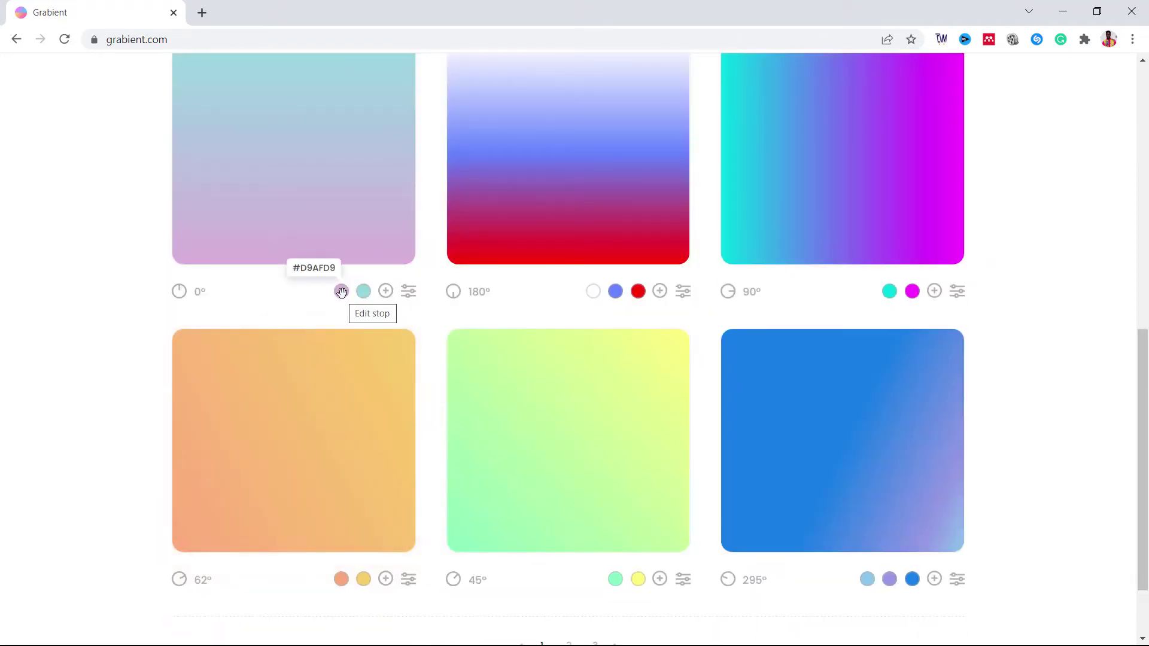
Inspect the #D9AFD9 and teal 97D9E1 stop hex values, then close the Grabient colour editor
left_click(342, 292)
left_click(233, 241)
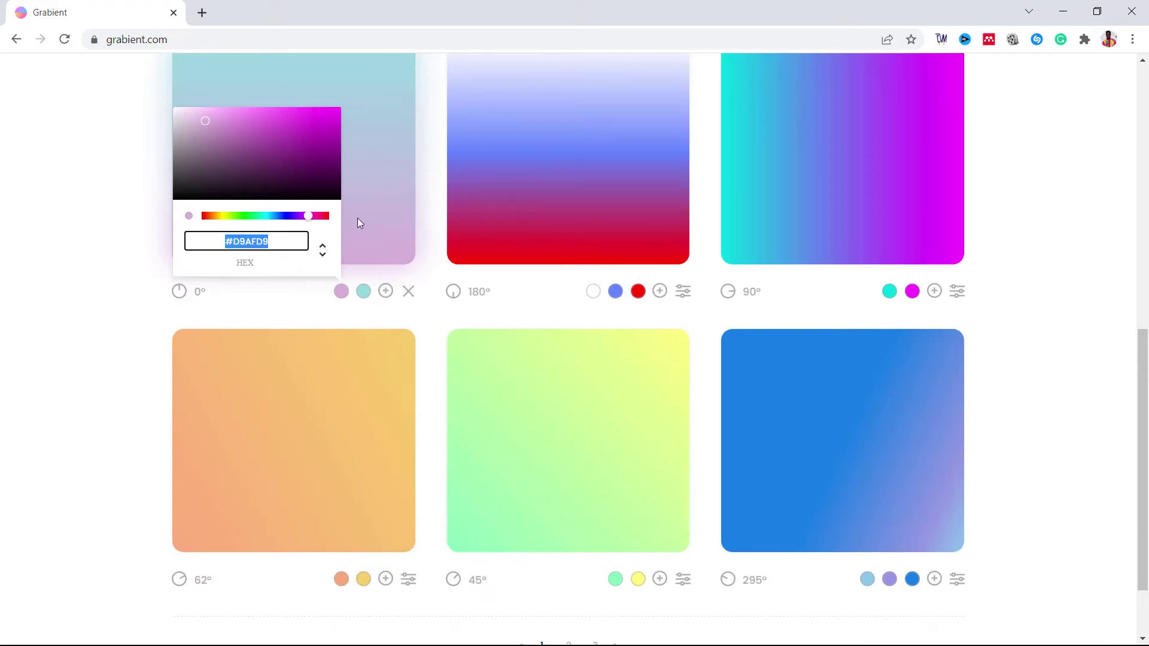
left_click(365, 290)
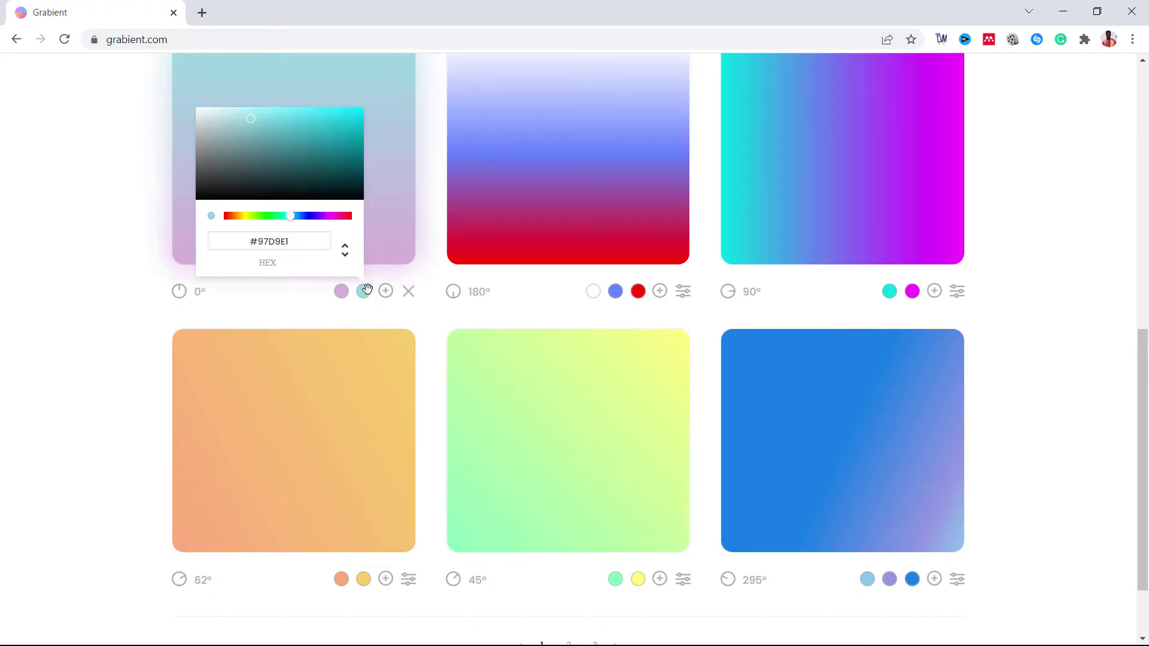
double_click(284, 239)
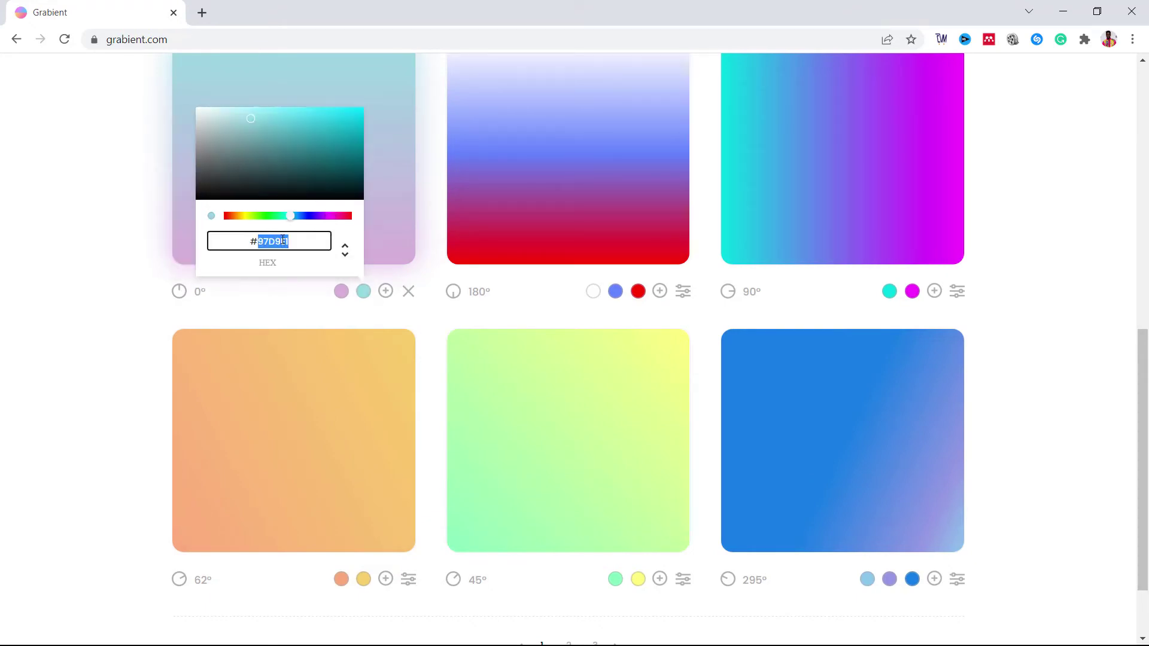
left_click(160, 283)
scroll(783, 308, "up", 4)
scroll(817, 236, "up", 3)
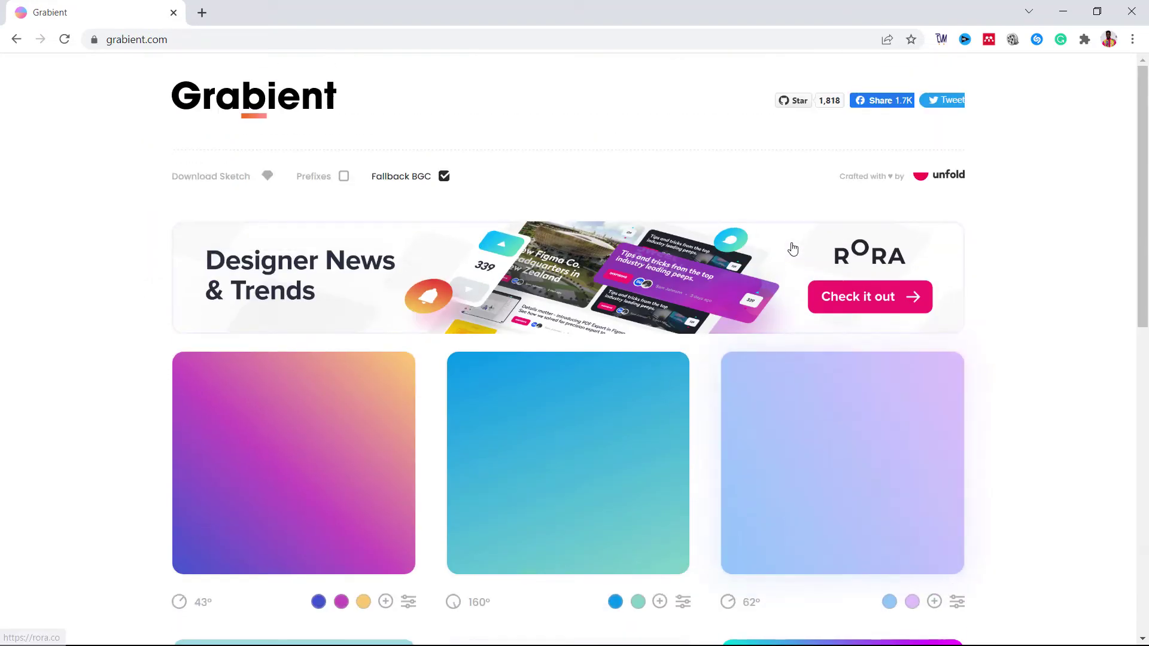
left_click(177, 39)
type("color.adobe.com/create/color-wheel")
Load the Adobe Color wheel and try the Monochromatic, Triad, Complementary and Square harmony rules
key("Return")
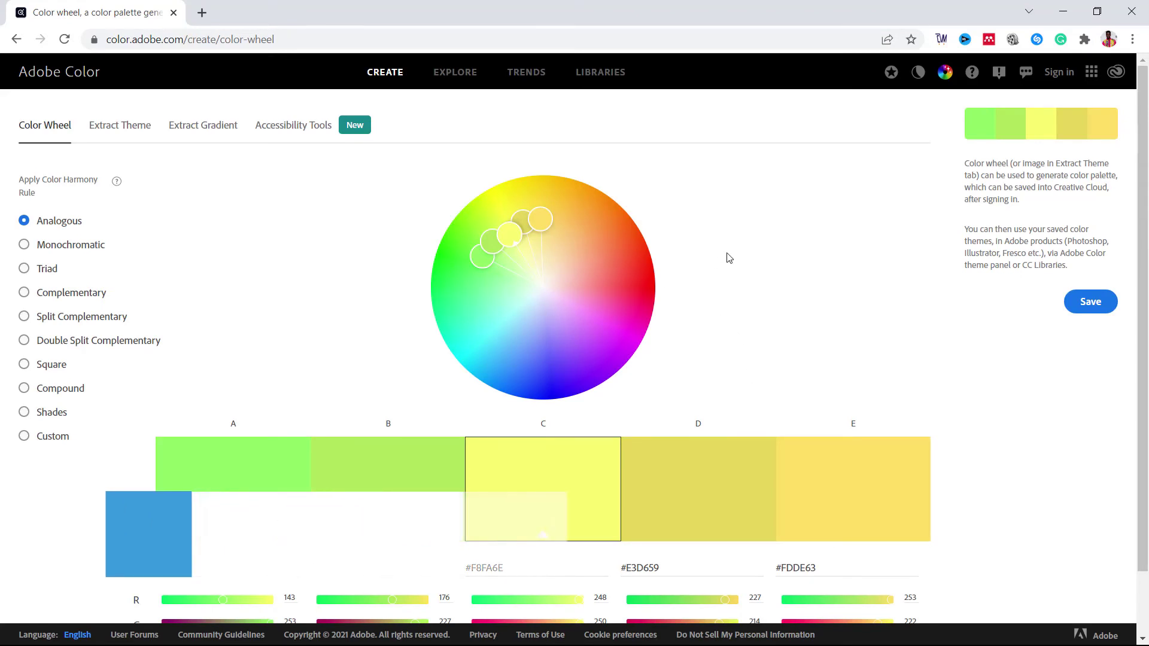
scroll(698, 274, "down", 1)
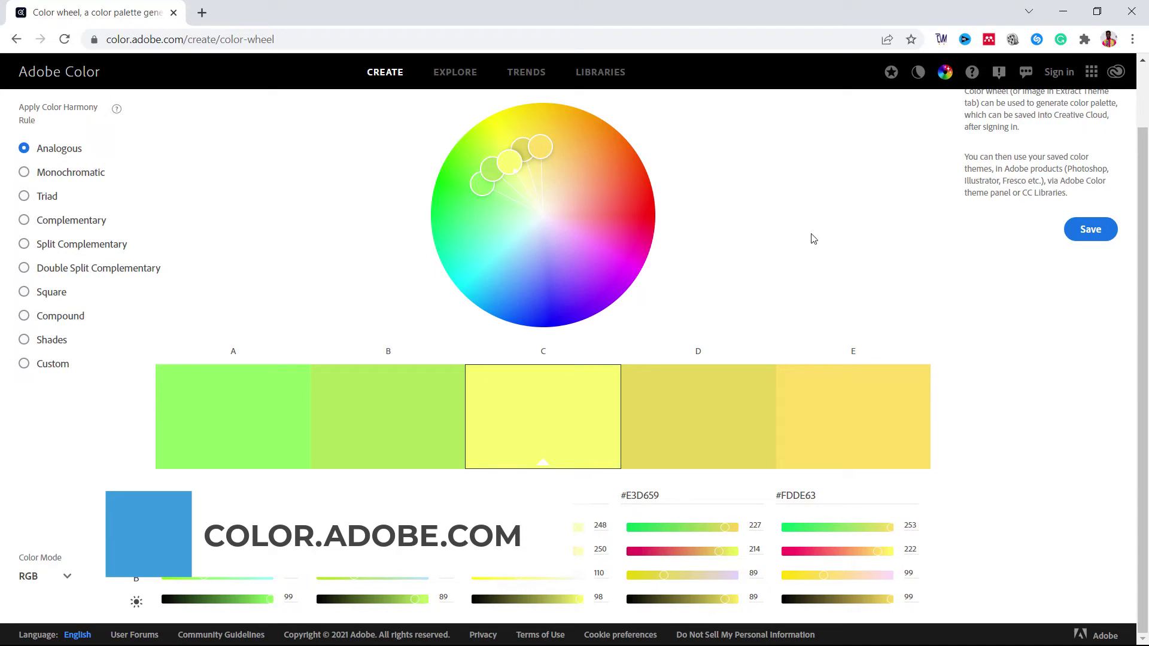
left_click(198, 425)
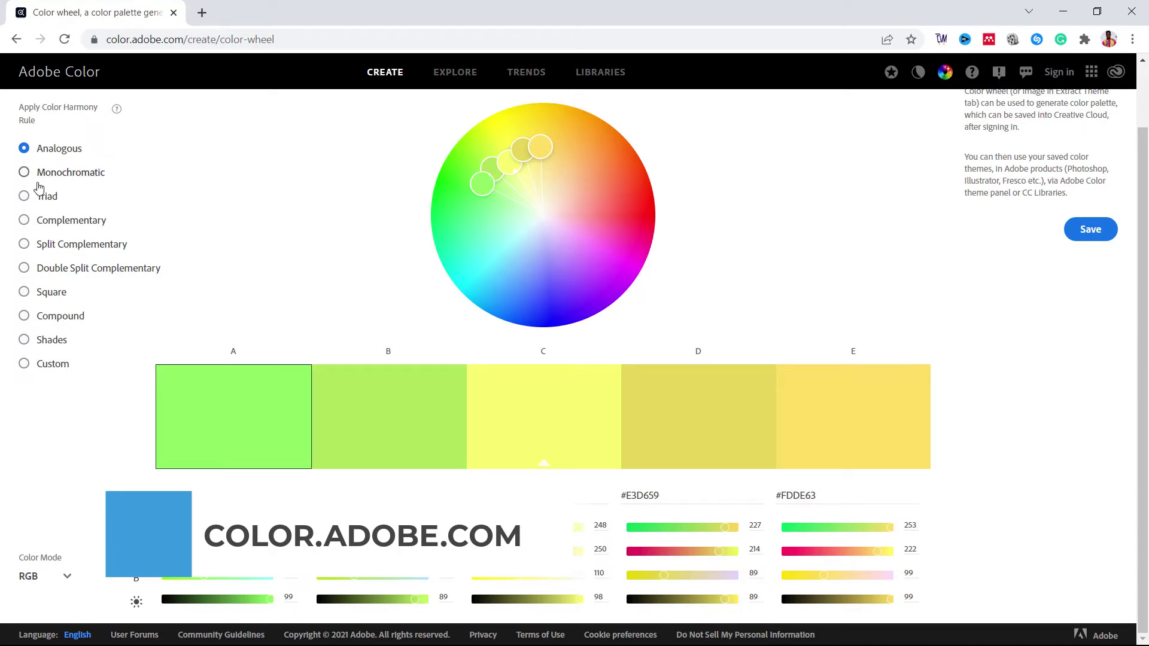
left_click(39, 175)
left_click(45, 197)
left_click(51, 221)
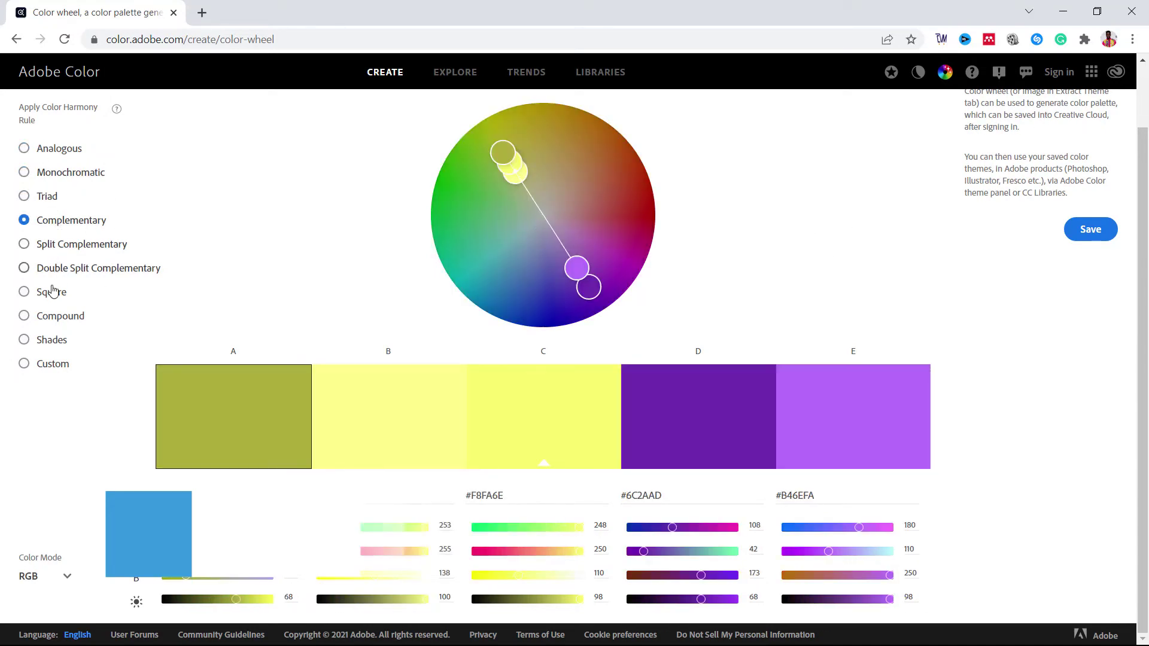
left_click(52, 291)
Drag the wheel markers into cyan, blue and purple hues, from #4BFADD to #E290FA
mouse_move(499, 172)
left_mouse_down()
mouse_move(488, 184)
mouse_move(525, 201)
left_mouse_up()
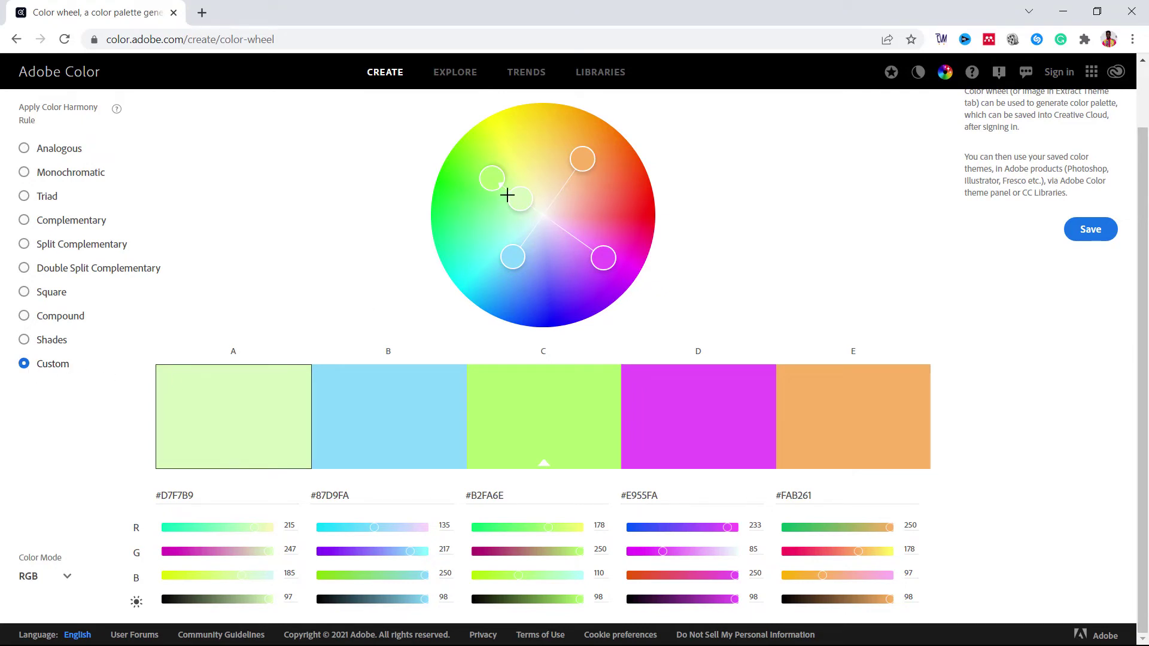
left_click_drag(489, 190, 473, 183)
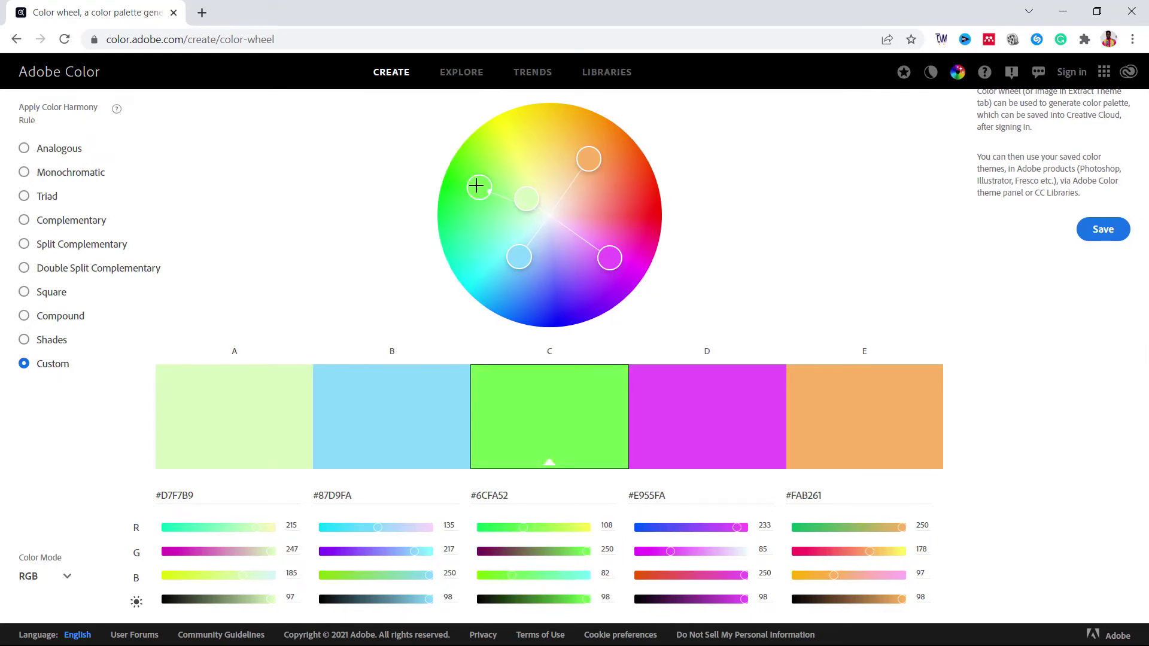
left_click_drag(504, 266, 500, 252)
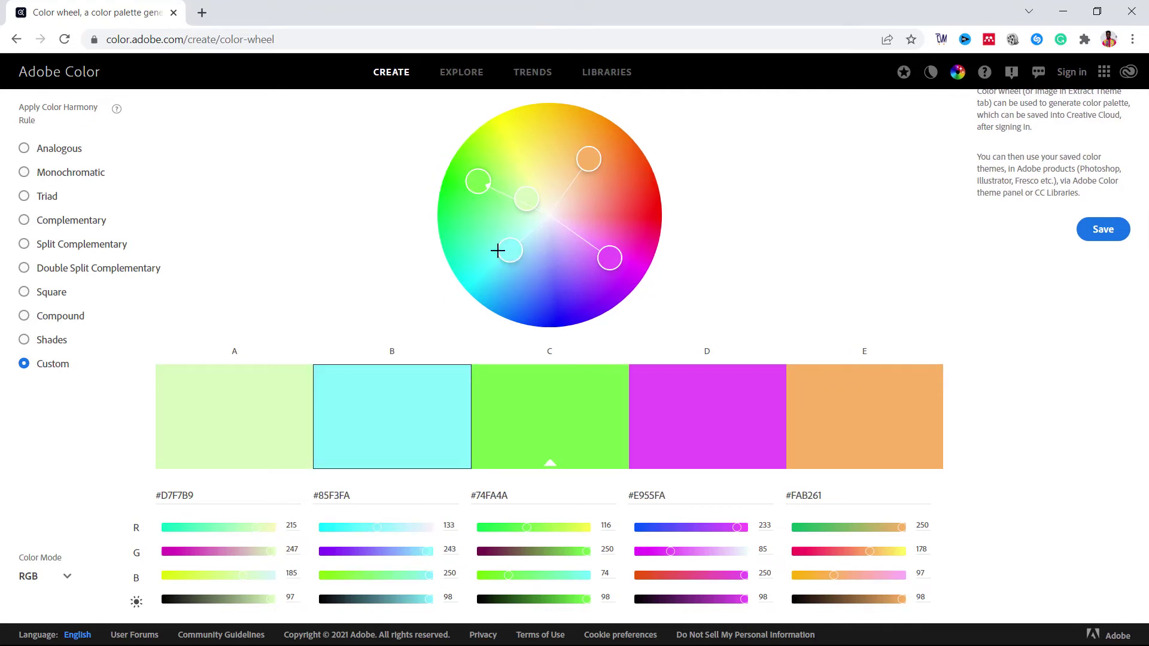
mouse_move(521, 186)
left_mouse_down()
mouse_move(527, 149)
mouse_move(604, 181)
left_mouse_up()
left_click_drag(600, 260, 575, 272)
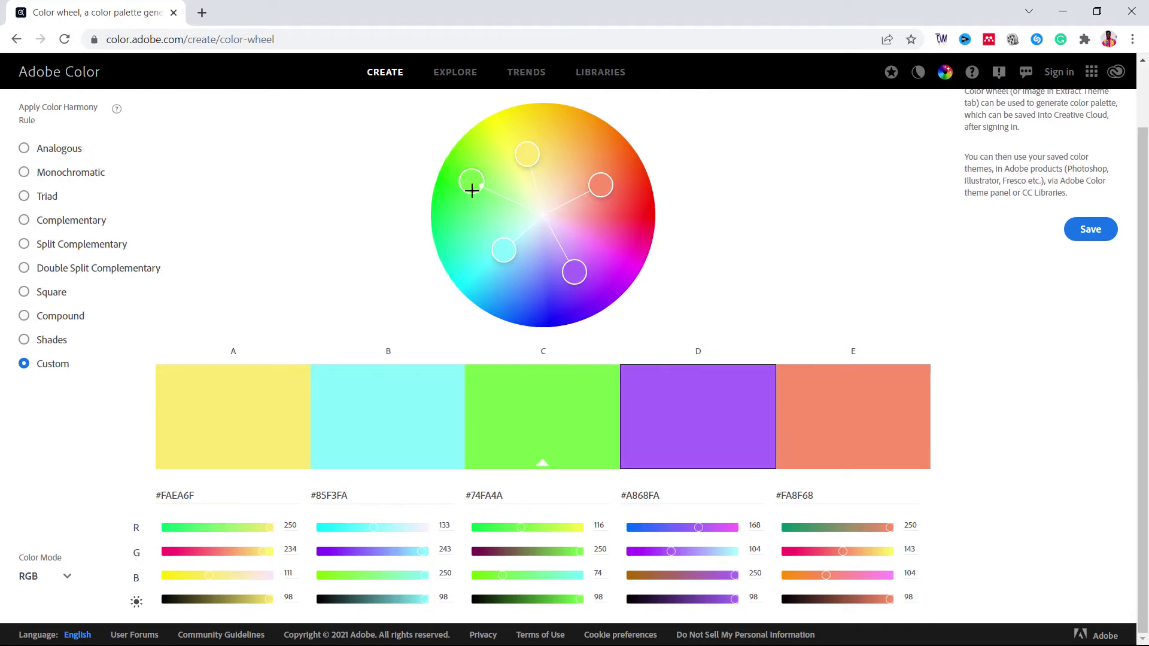
mouse_move(471, 190)
left_mouse_down()
mouse_move(459, 259)
mouse_move(526, 288)
mouse_move(561, 284)
left_mouse_up()
left_click_drag(607, 185, 599, 270)
left_click_drag(526, 156, 470, 250)
scroll(254, 196, "up", 1)
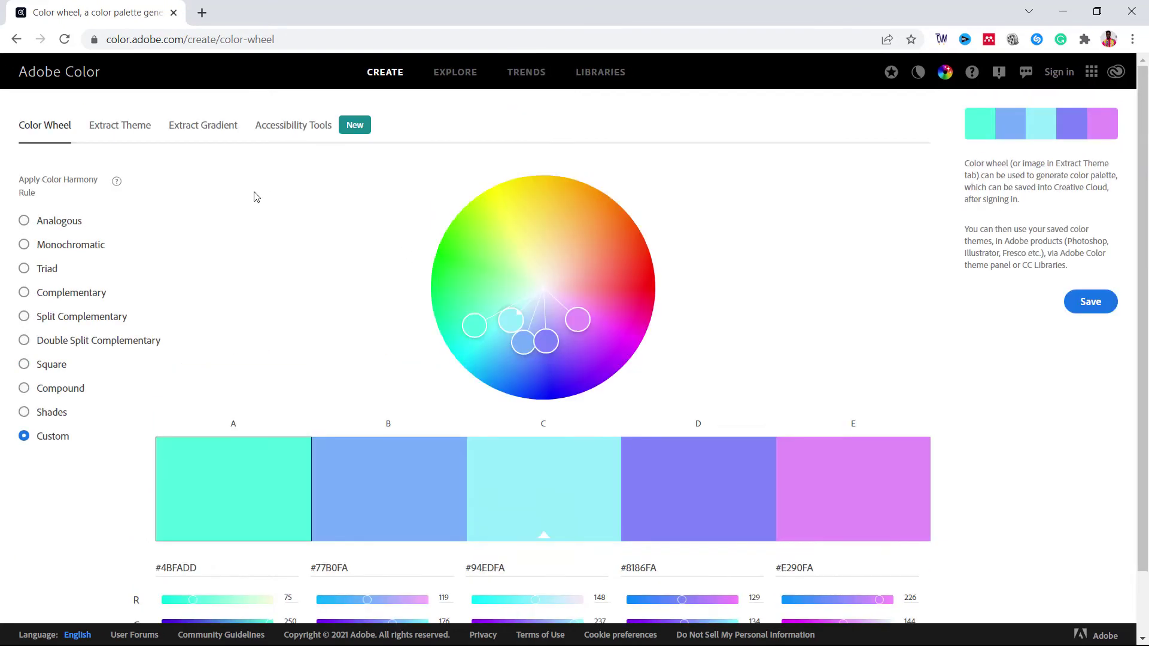
Extract a colour theme from the beach photo, resampling lighter sky tones
left_click(119, 142)
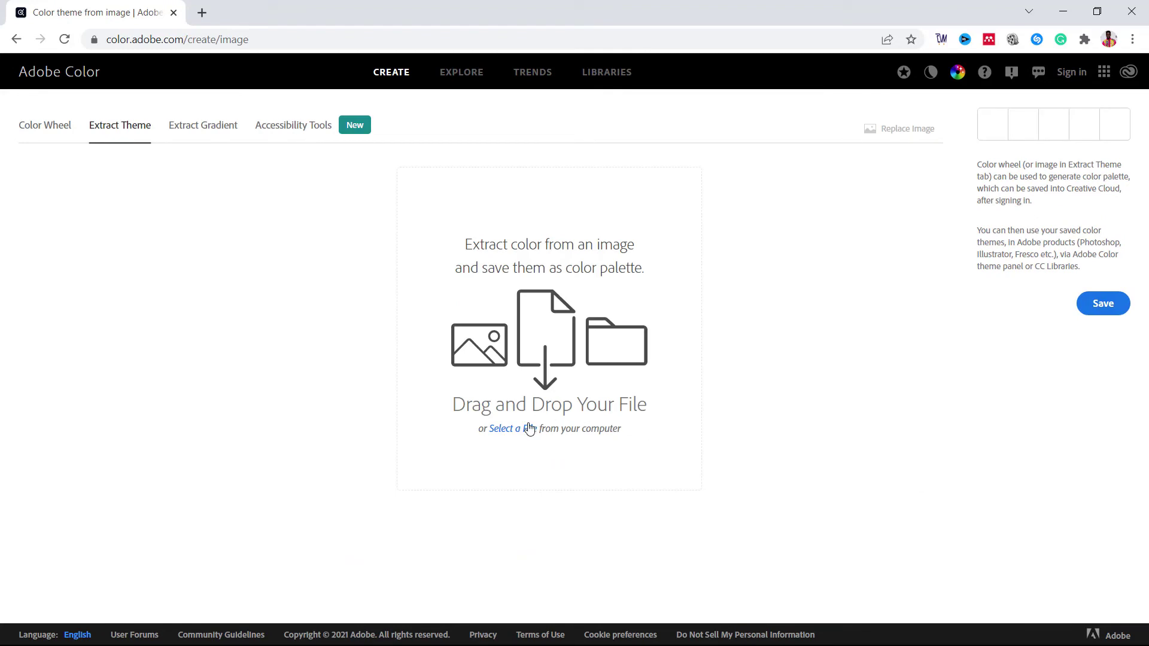
left_click(503, 433)
double_click(423, 132)
left_click_drag(529, 276, 488, 248)
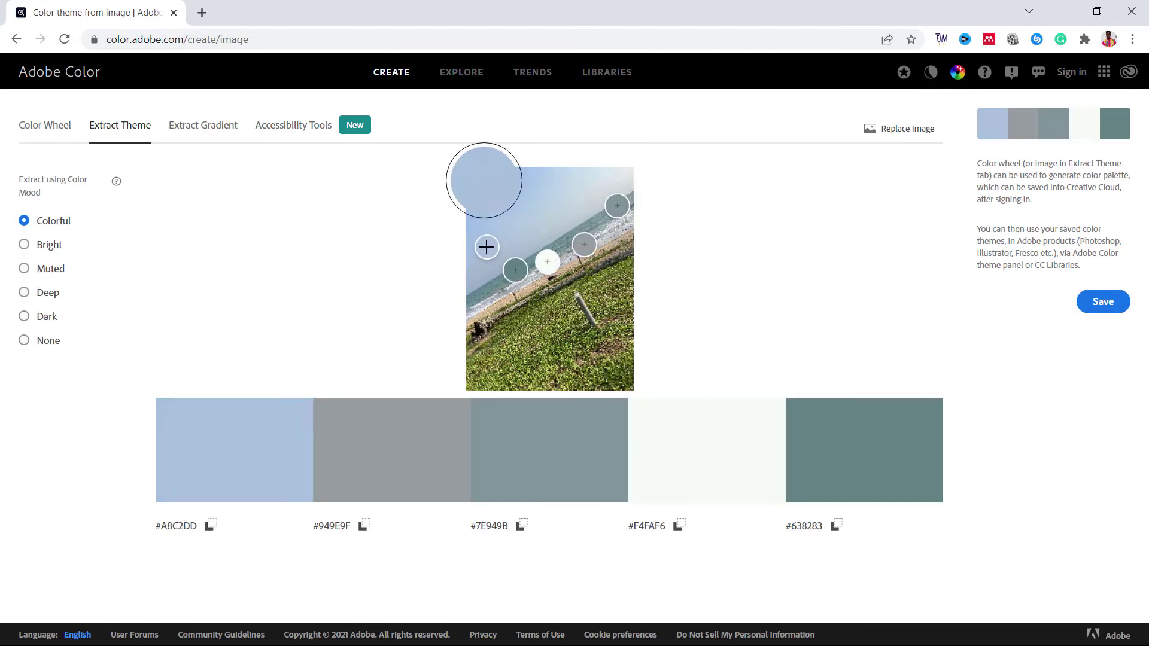
left_click_drag(488, 247, 547, 206)
left_click_drag(548, 261, 535, 242)
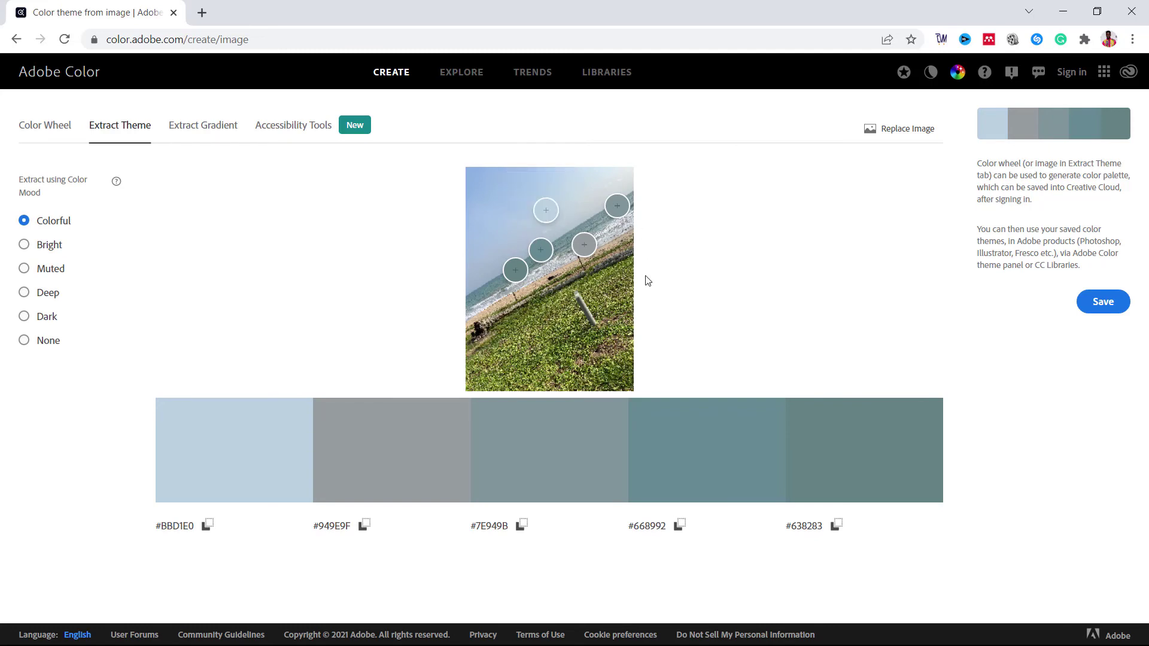
Extract a gradient from the photo, ending on near-white #FAFAF8 with a lighter middle stop
left_click(193, 138)
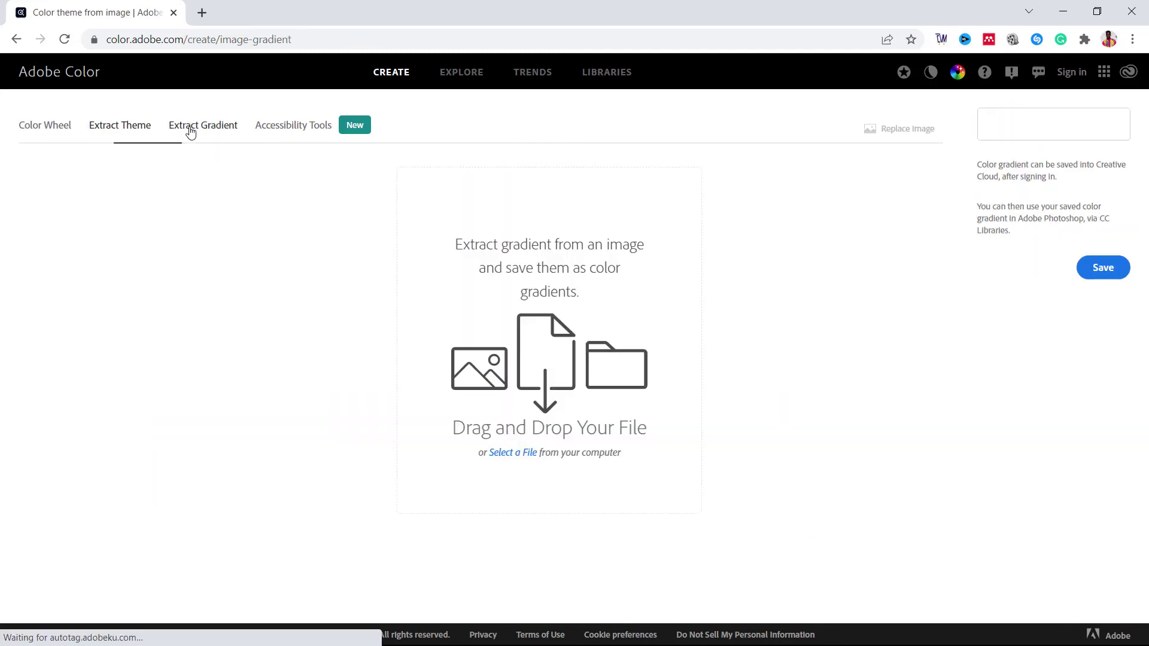
left_click_drag(605, 378, 599, 226)
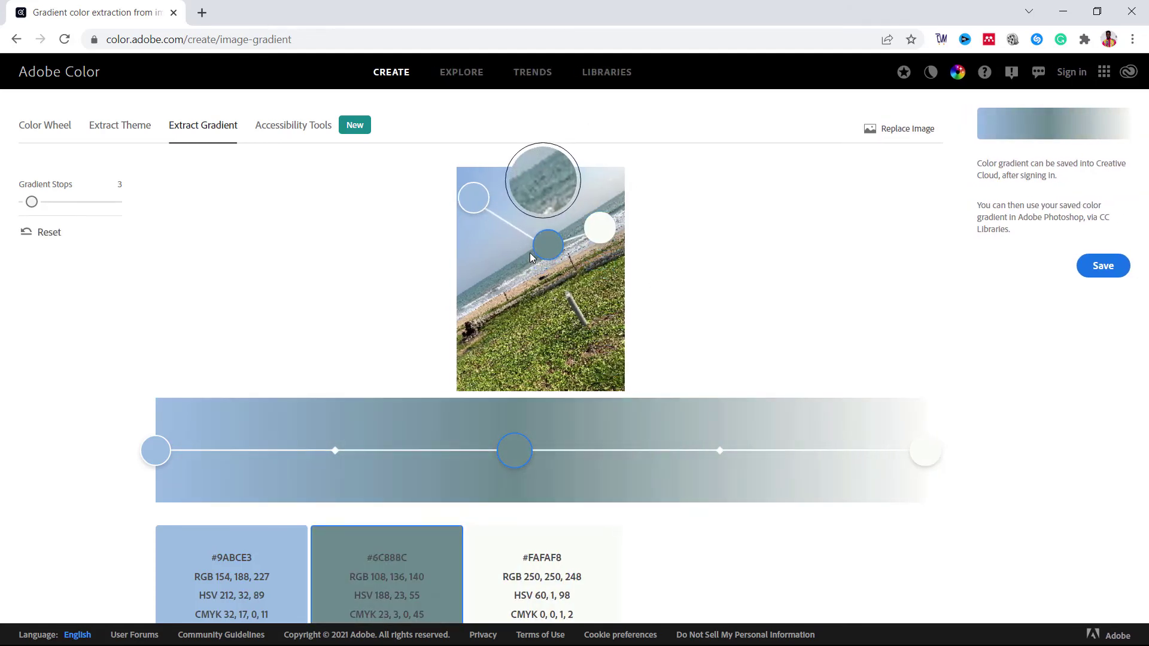
left_click_drag(520, 265, 520, 249)
scroll(597, 457, "down", 1)
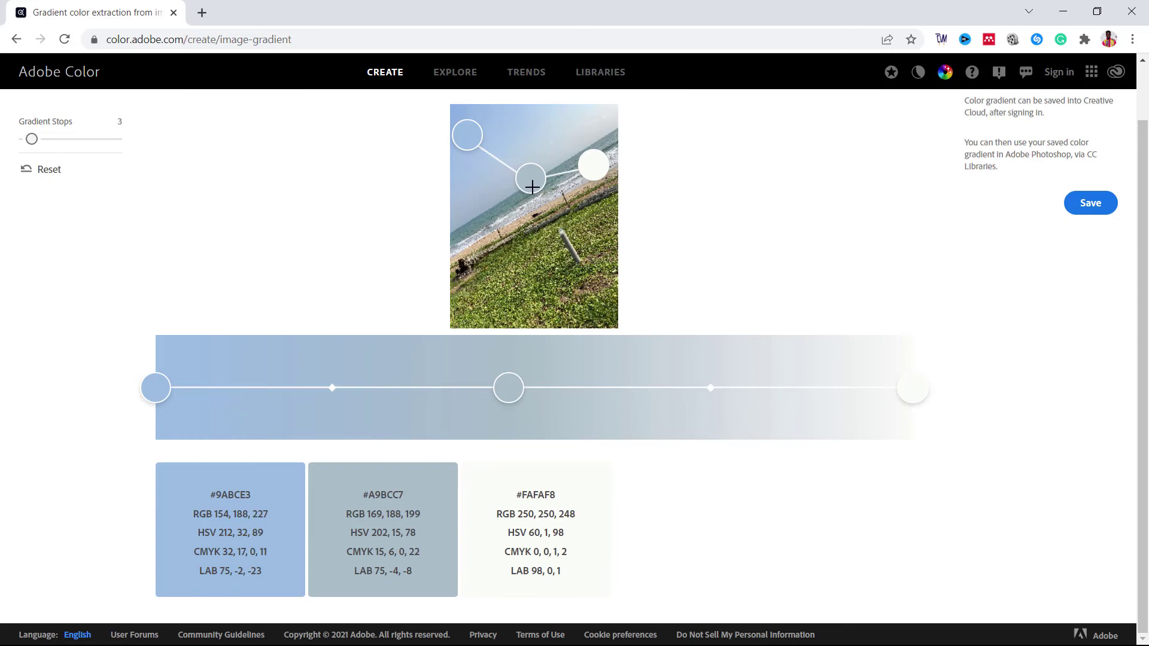
scroll(364, 236, "up", 1)
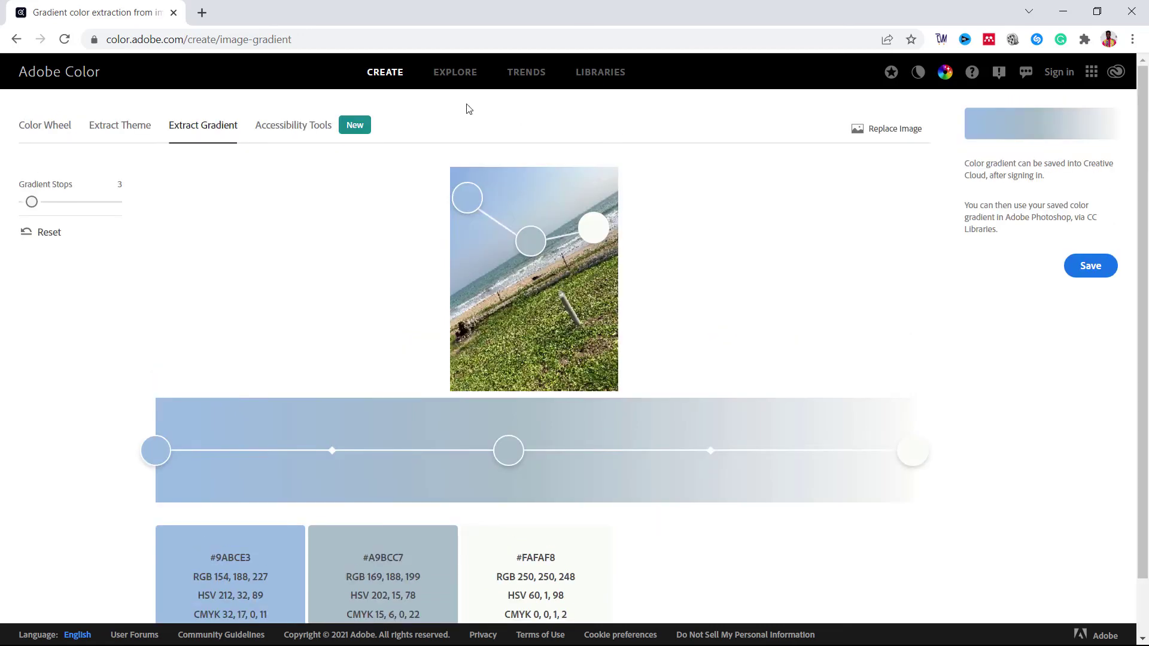
Open the Maxfield Parrish palette from the Explore gallery, then go to Trends
left_click(455, 77)
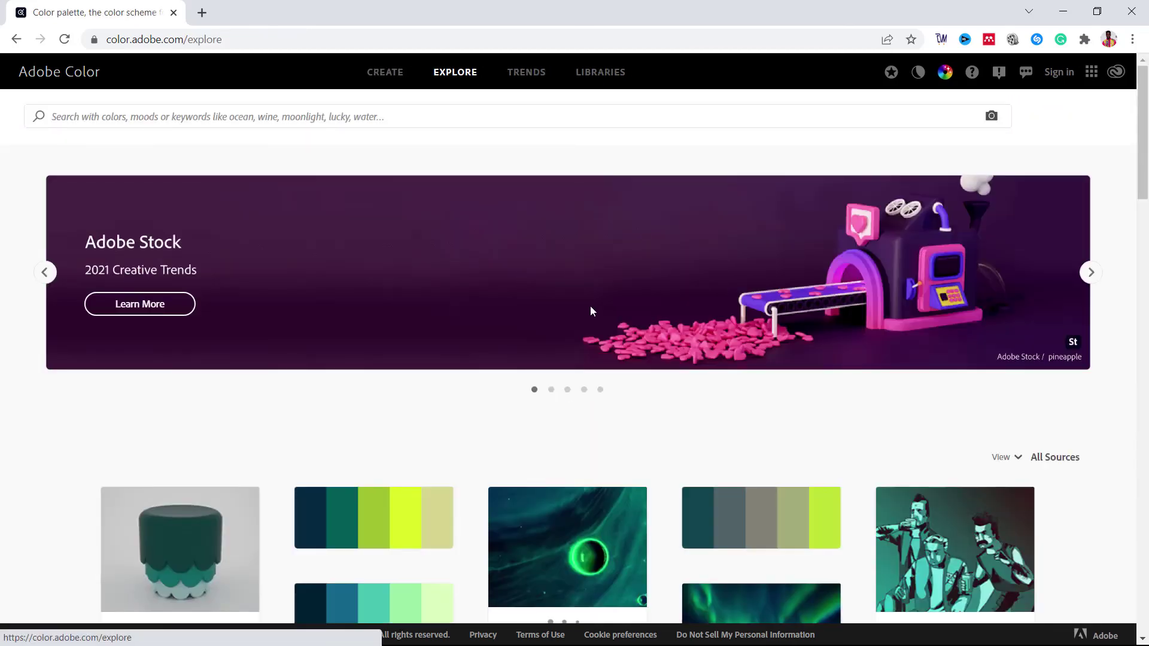
scroll(590, 310, "down", 3)
scroll(521, 333, "down", 1)
scroll(449, 359, "up", 2)
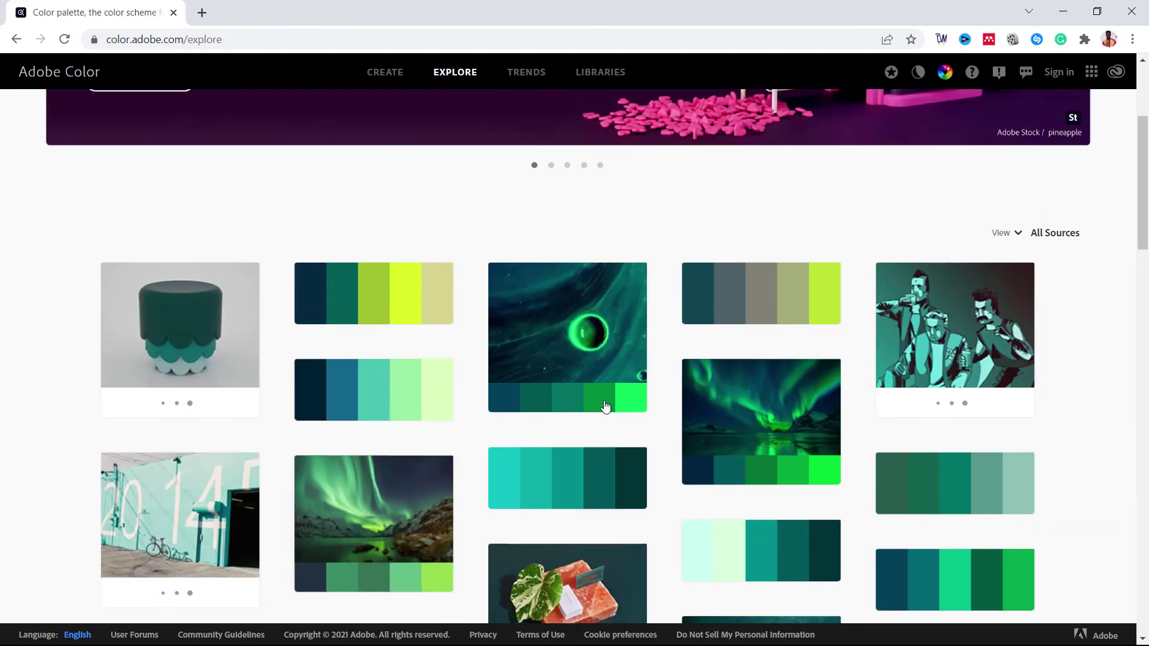
scroll(628, 377, "down", 2)
scroll(539, 368, "down", 3)
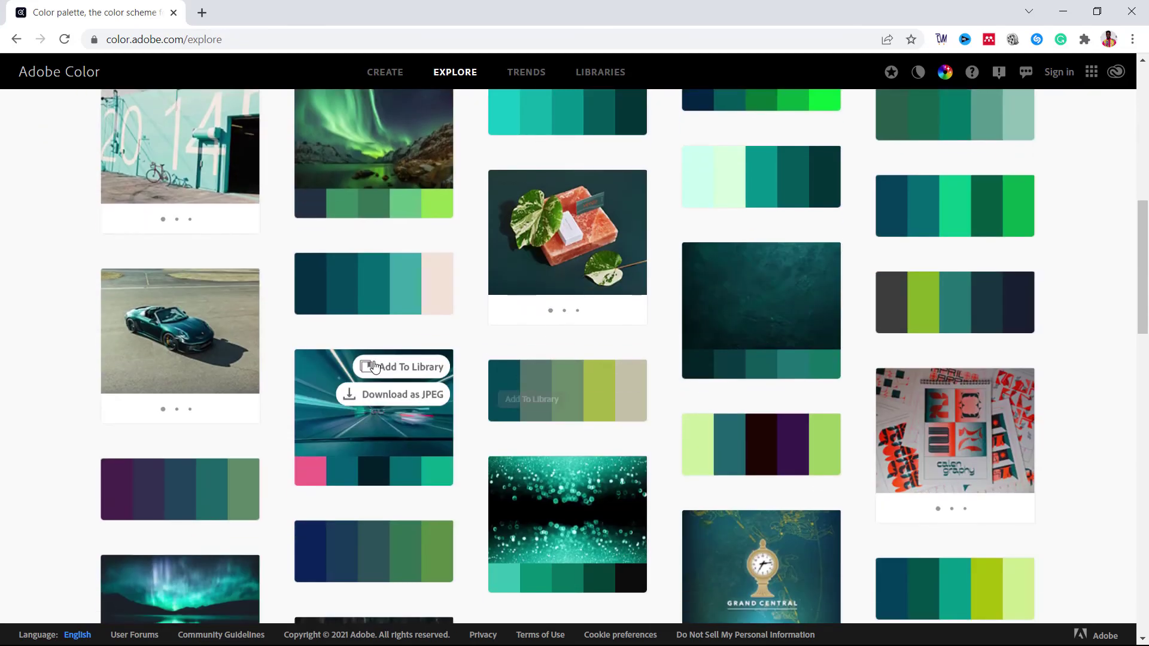
scroll(374, 368, "down", 2)
scroll(365, 389, "down", 1)
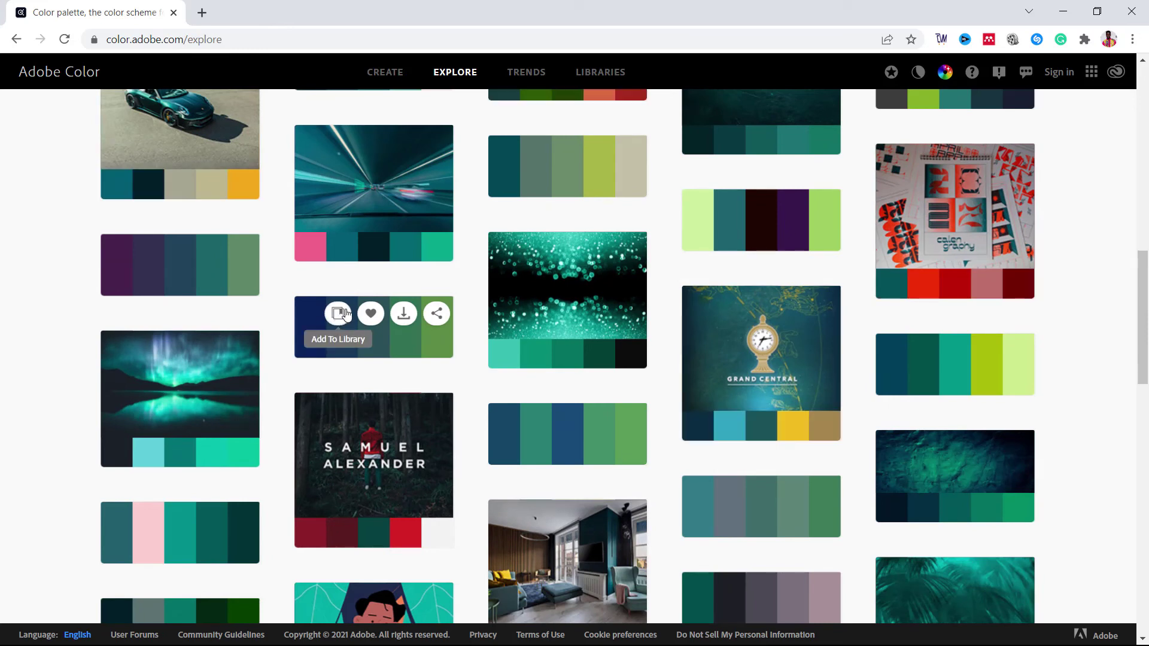
left_click(408, 337)
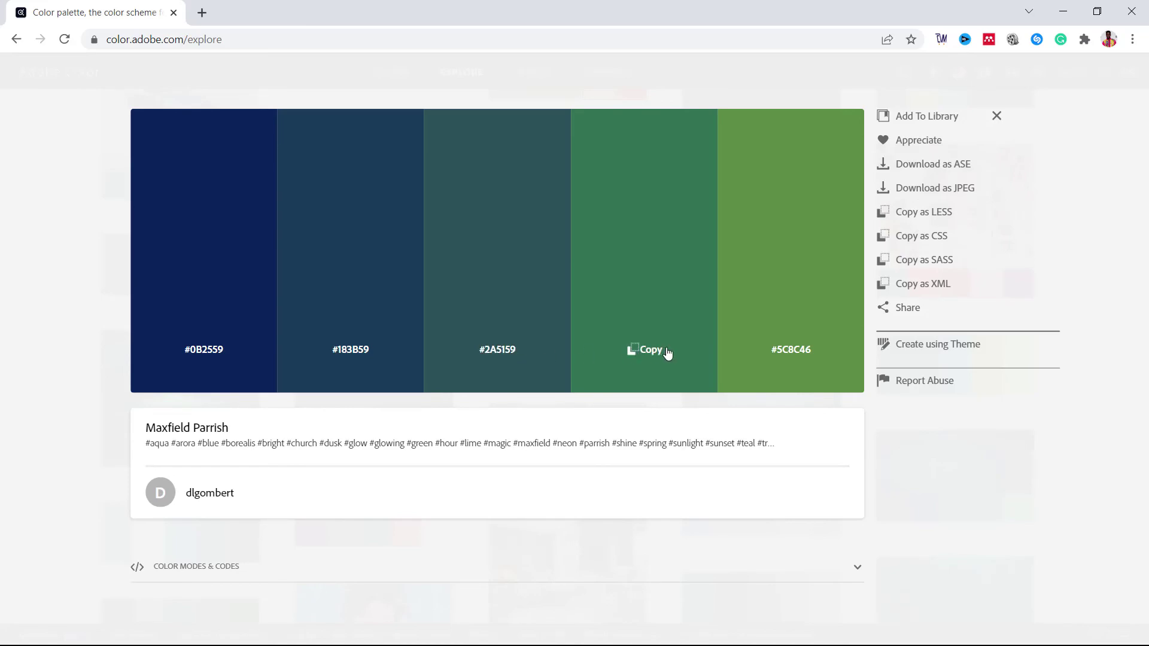
left_click(531, 74)
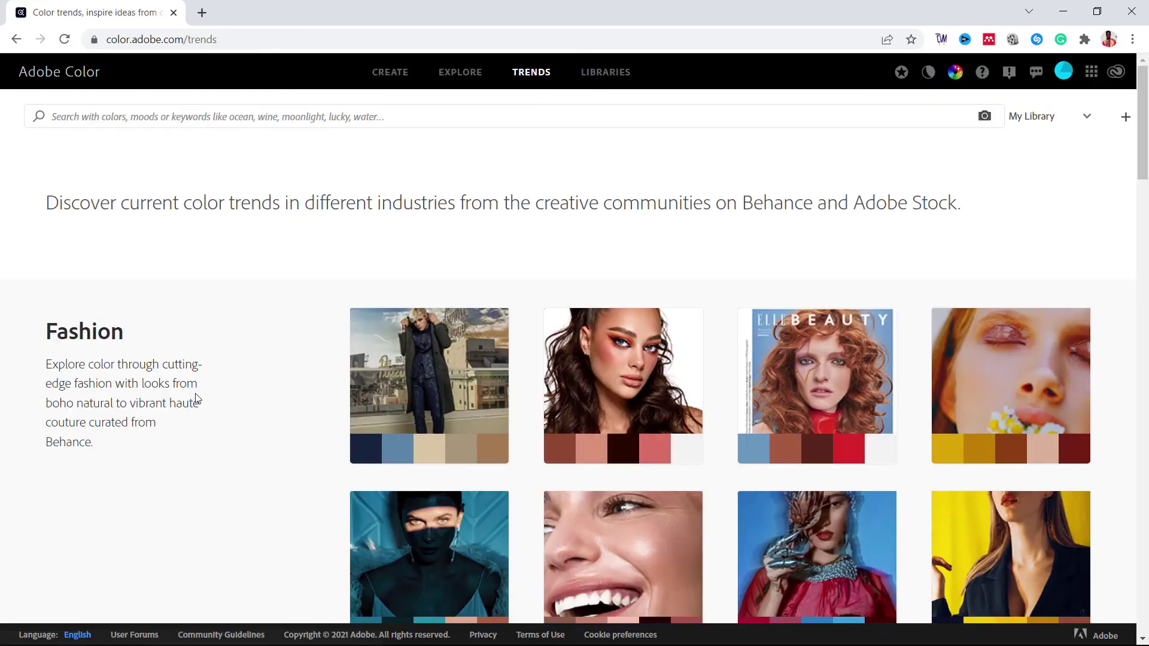
scroll(160, 377, "down", 3)
scroll(149, 350, "up", 3)
scroll(149, 349, "down", 6)
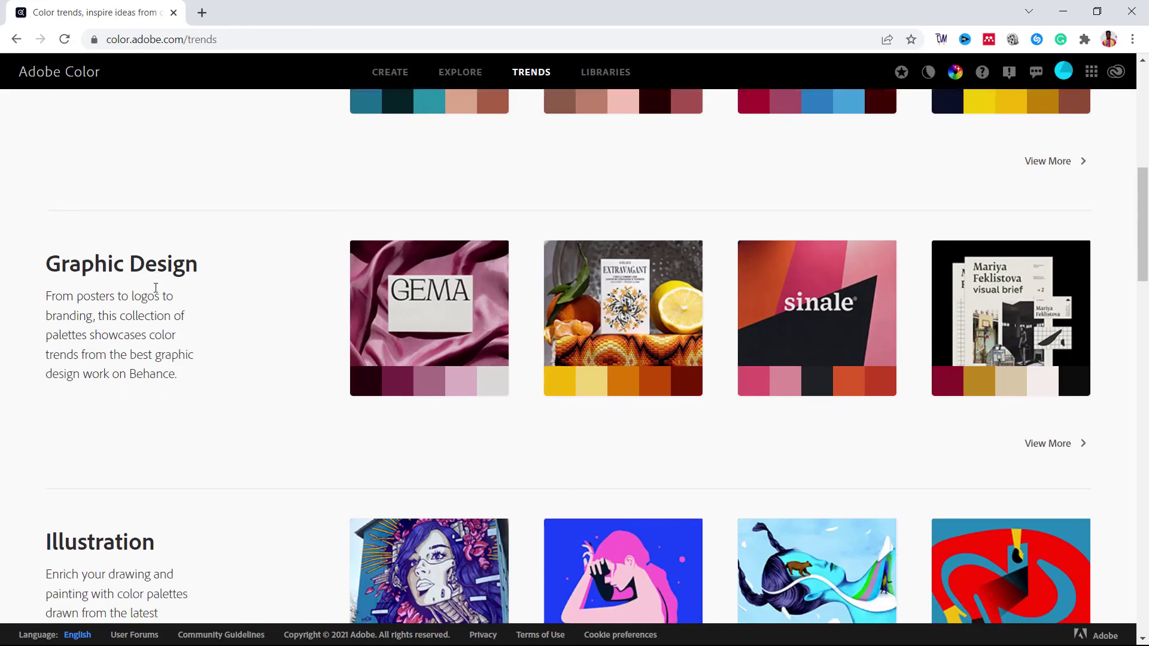
scroll(152, 288, "down", 4)
scroll(134, 255, "down", 4)
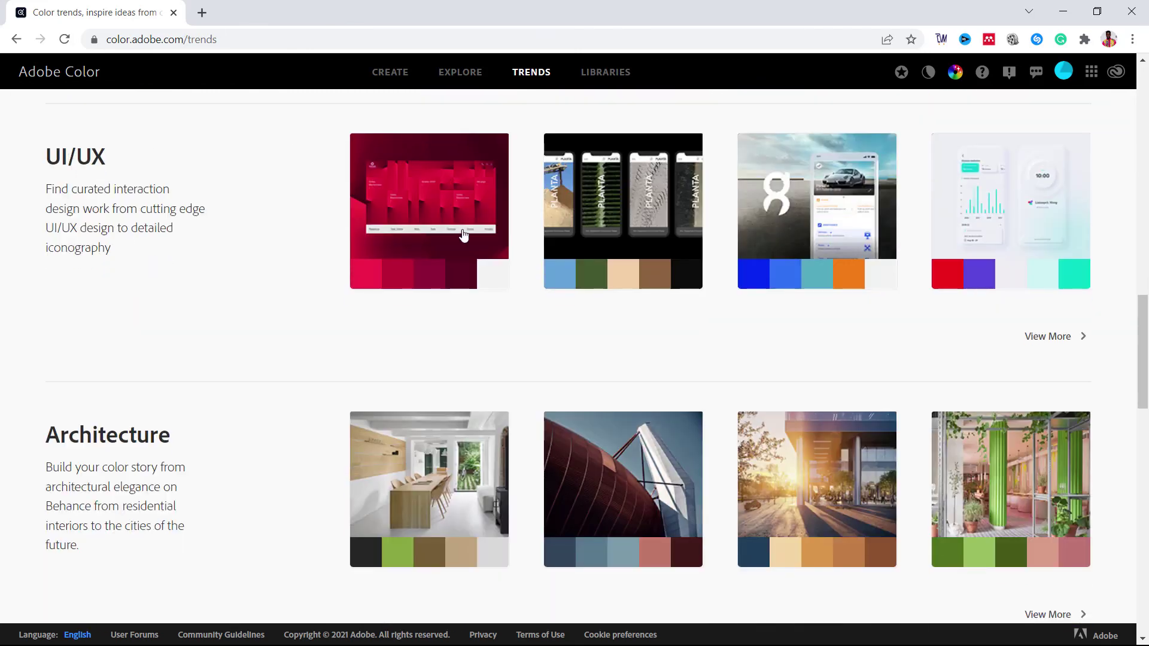
scroll(665, 300, "up", 3)
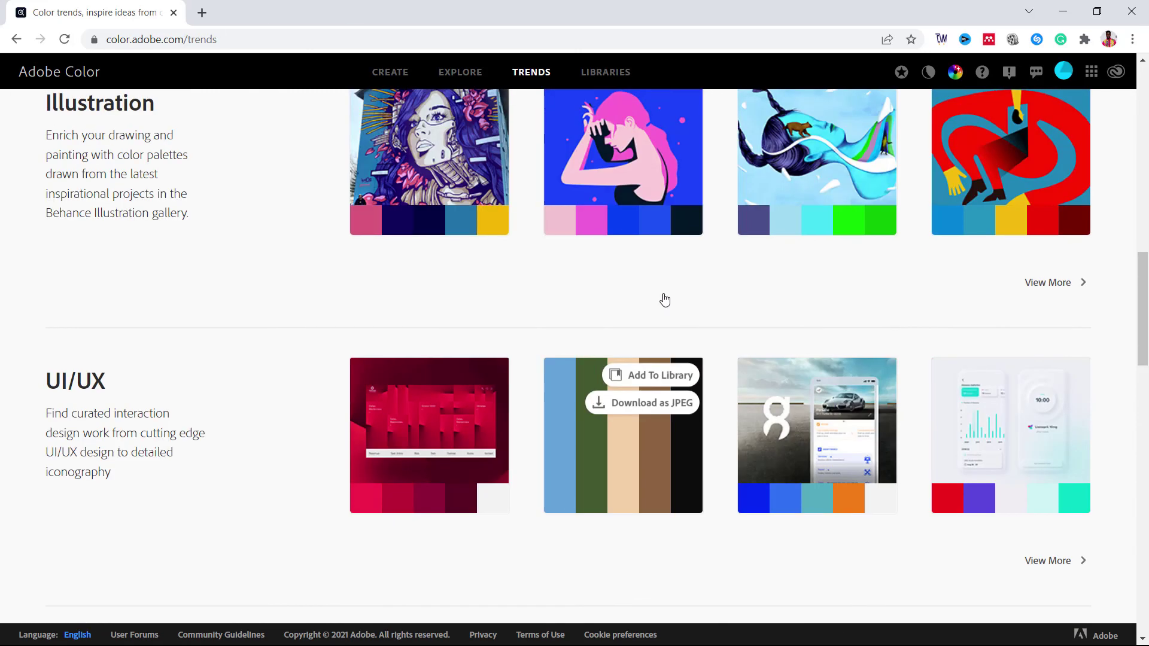
scroll(665, 300, "up", 6)
scroll(632, 438, "up", 2)
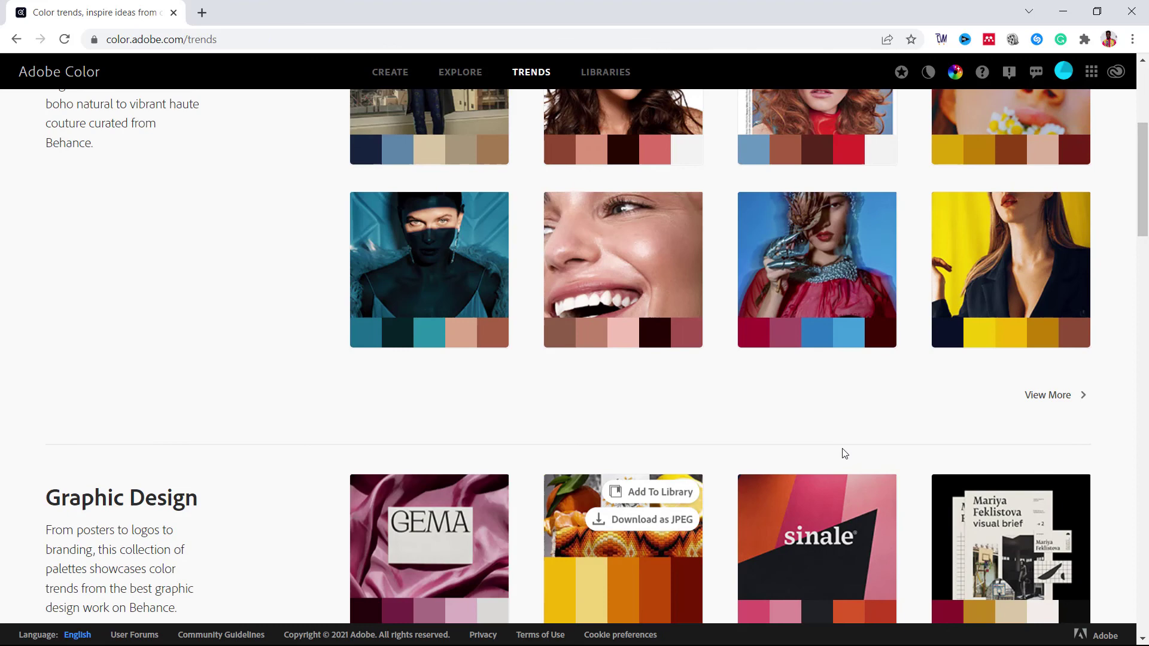
scroll(722, 303, "up", 3)
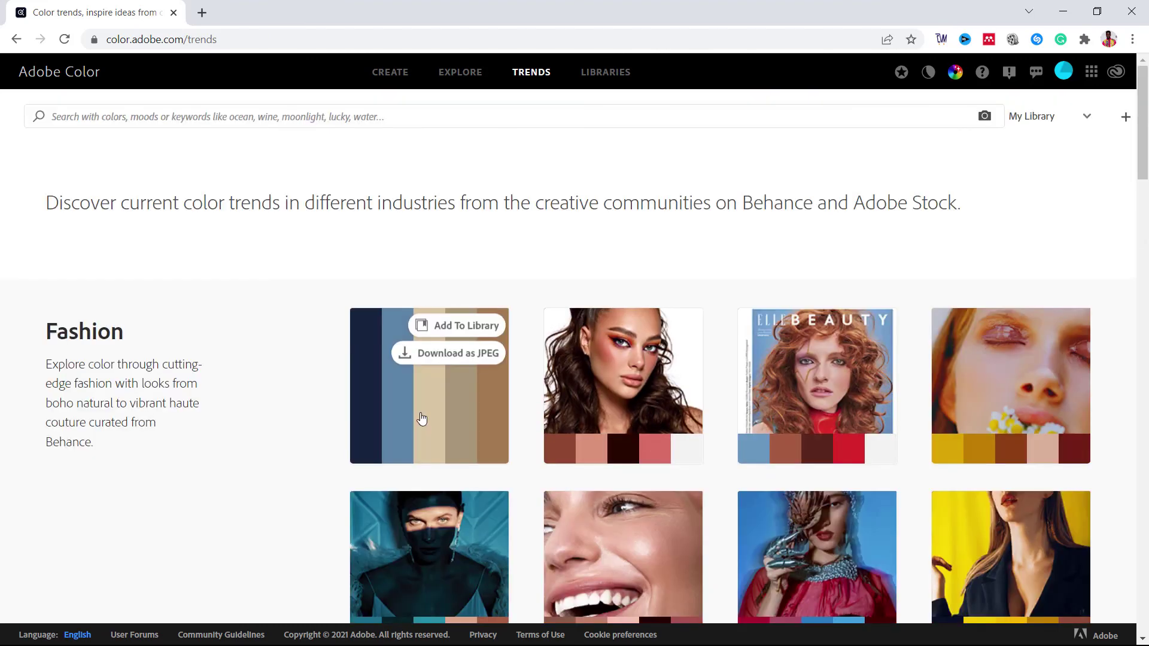